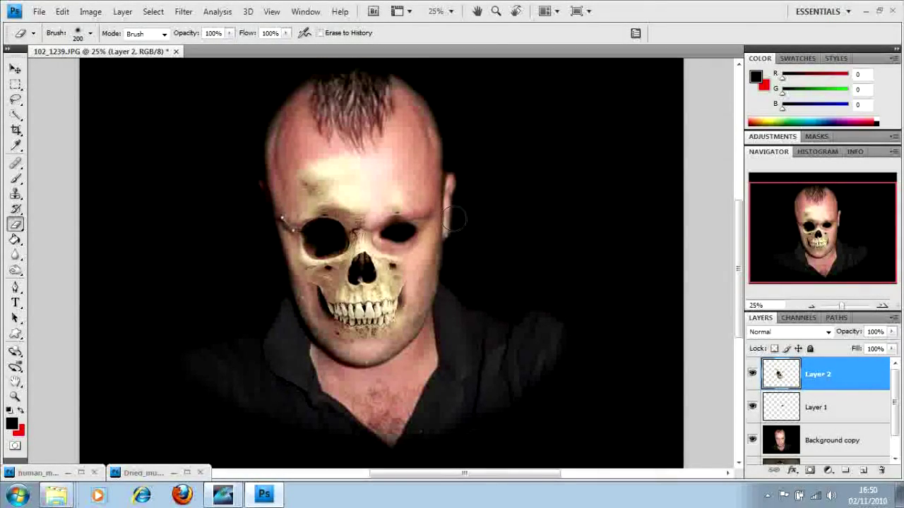
Step: Erase a small spot of Layer 2's skull near the forehead edge
left_click(398, 188)
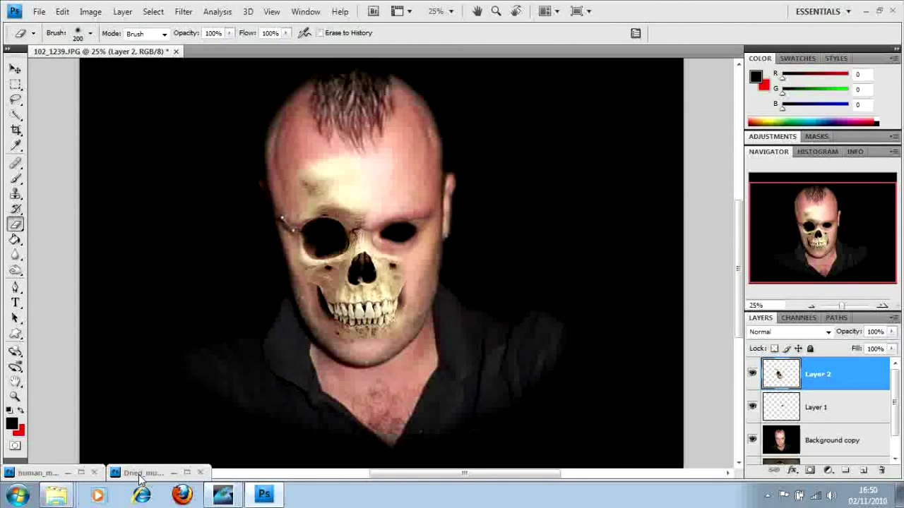
Step: Copy Dried_mud.jpg into the portrait as Layer 3 and stretch it to 156.8% height
double_click(140, 473)
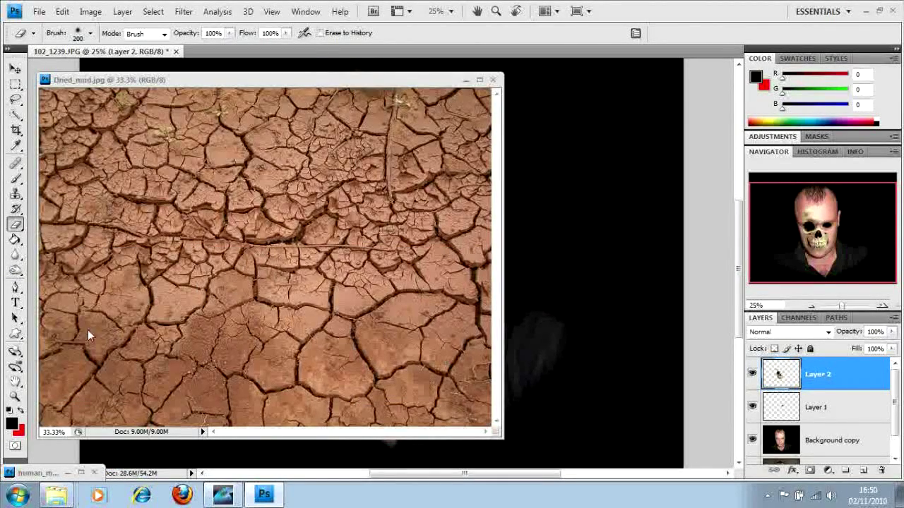
left_click(15, 70)
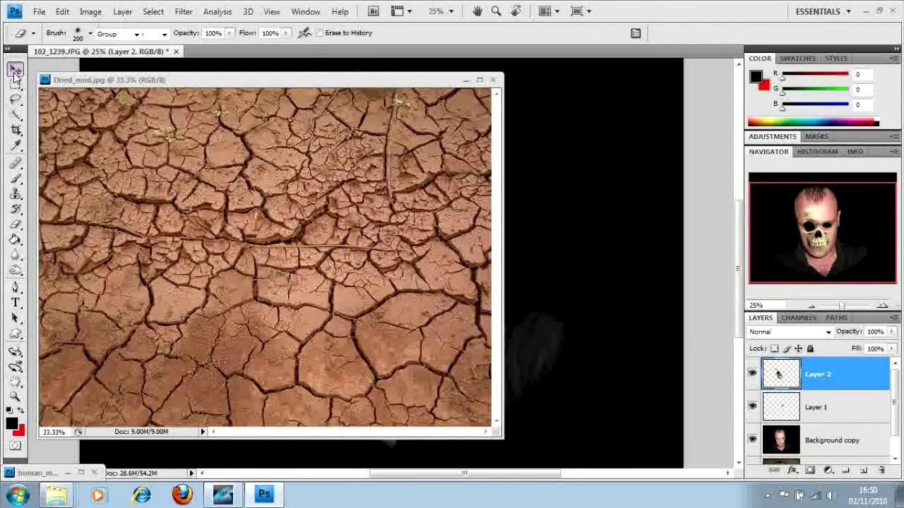
left_click(208, 194)
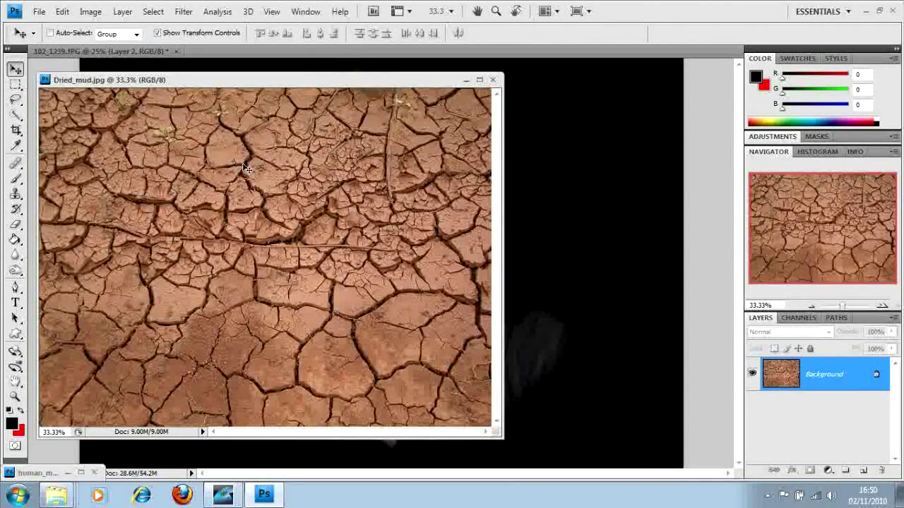
left_click_drag(530, 219, 529, 219)
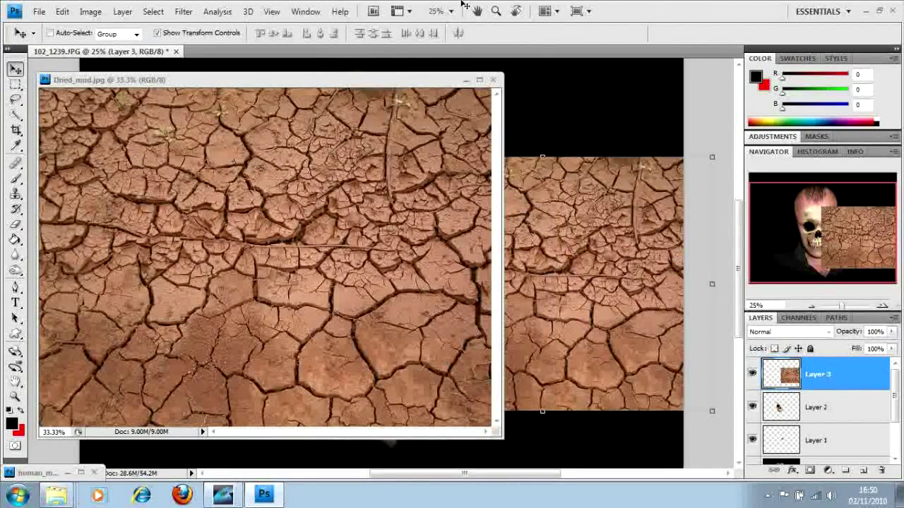
left_click(466, 82)
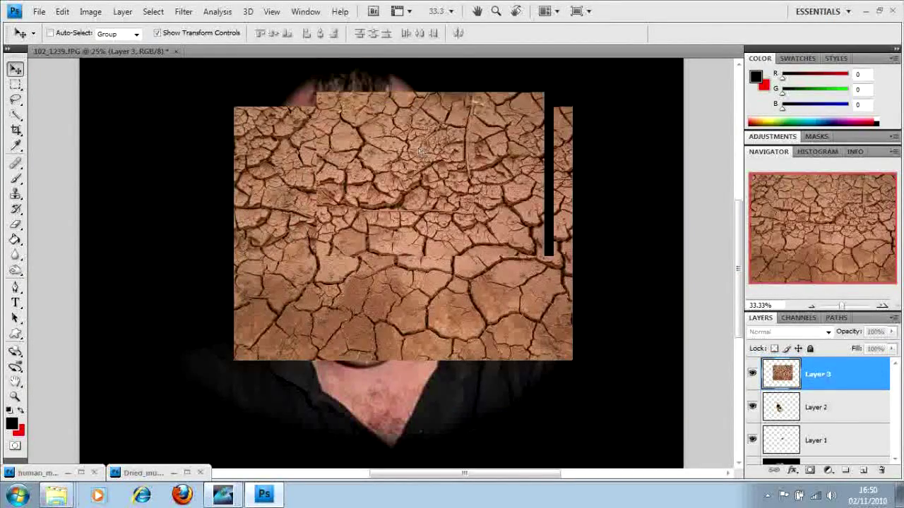
mouse_move(419, 151)
left_mouse_down()
mouse_move(413, 138)
mouse_move(434, 145)
left_mouse_up()
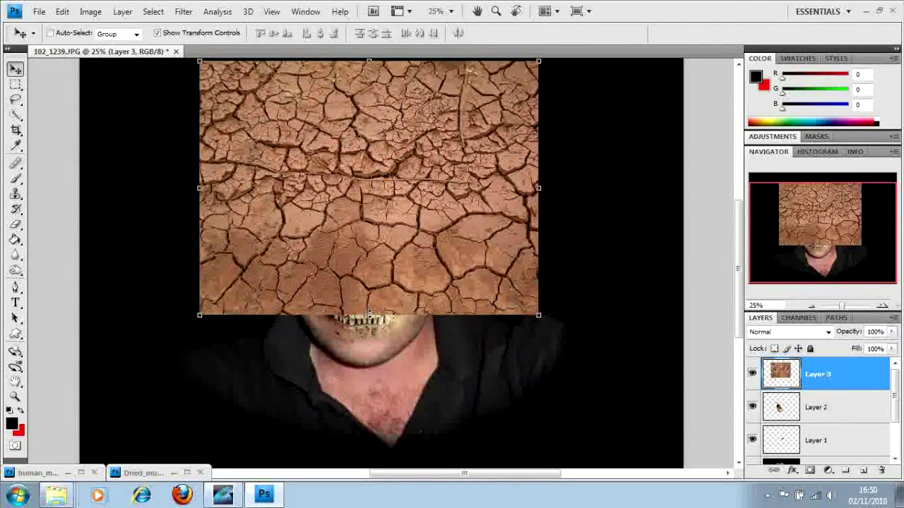
left_click_drag(369, 314, 378, 459)
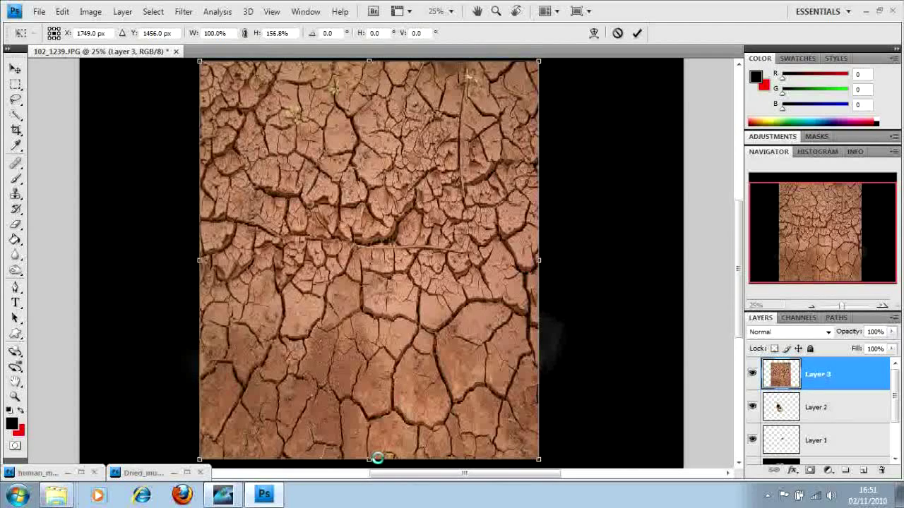
Step: Blend Layer 3 in Overlay, commit its stretch, and add a white layer mask
left_click(829, 333)
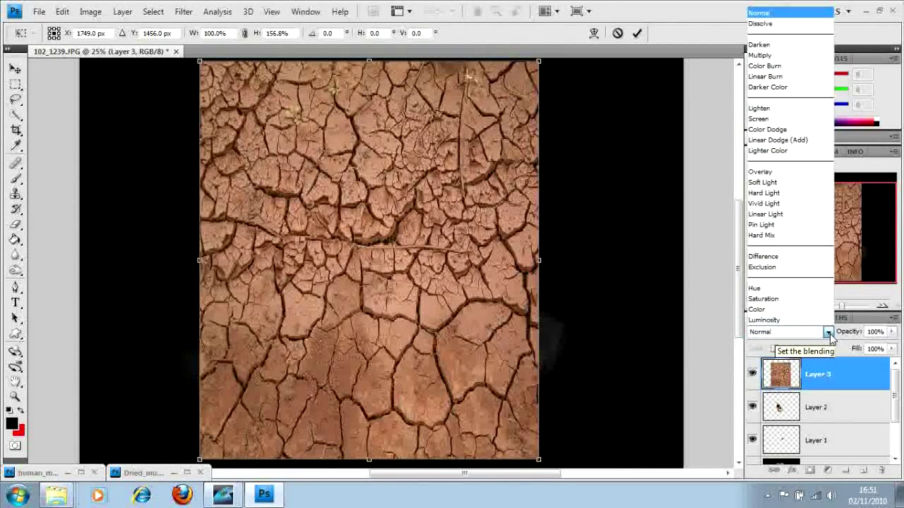
left_click(791, 174)
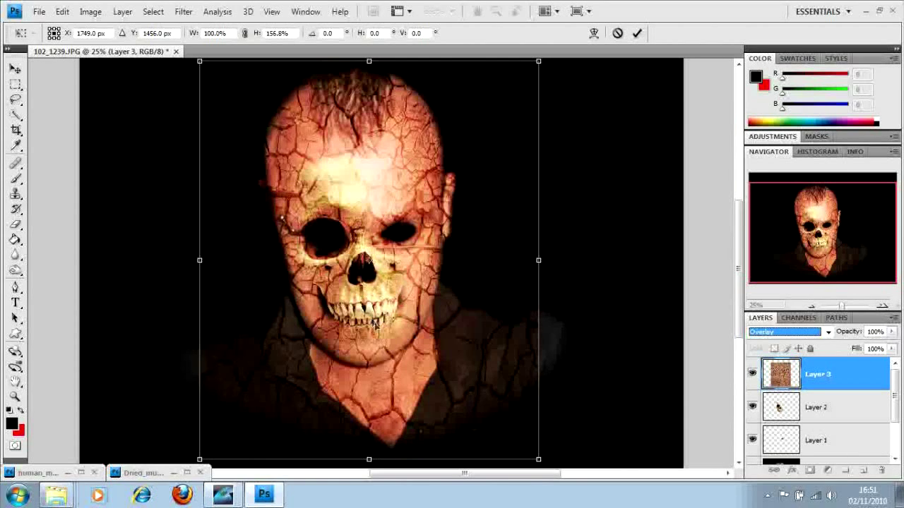
left_click(486, 334)
key("Return")
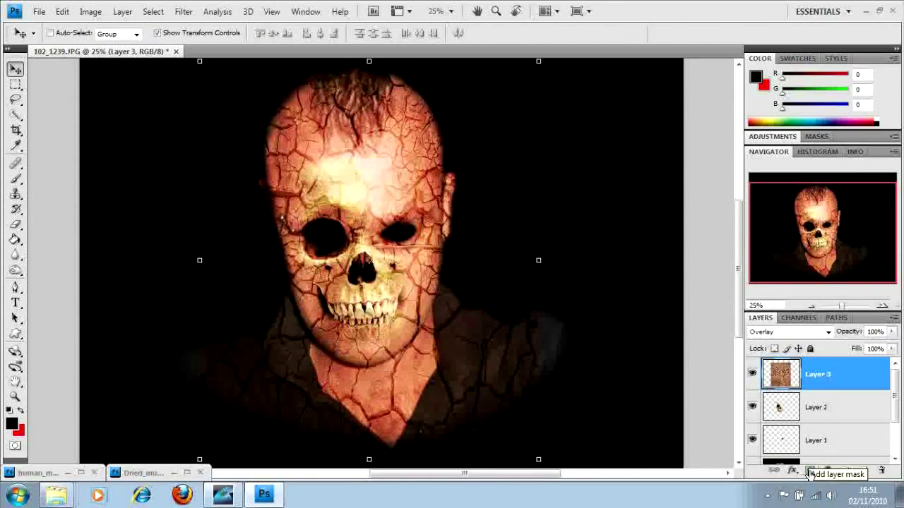
left_click(810, 472)
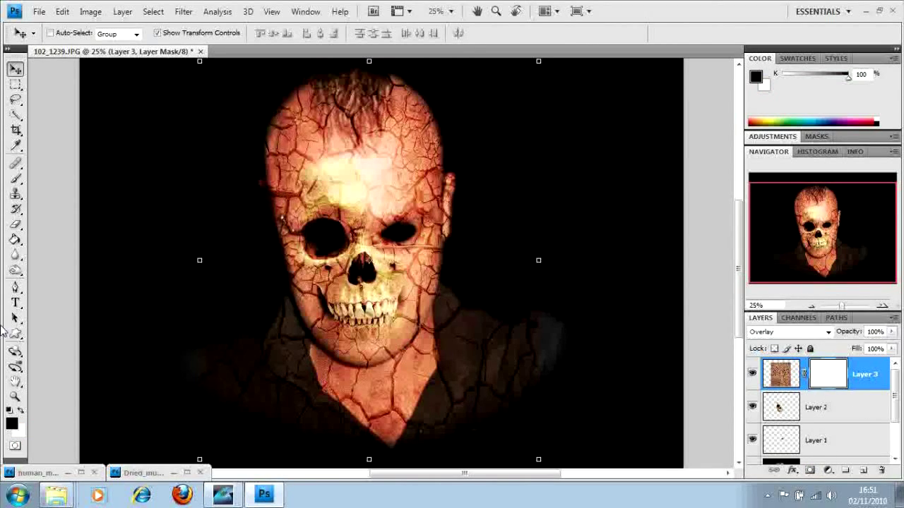
Step: Paint a black outline around the head on Layer 3's mask with a 100 px soft brush
left_click(15, 178)
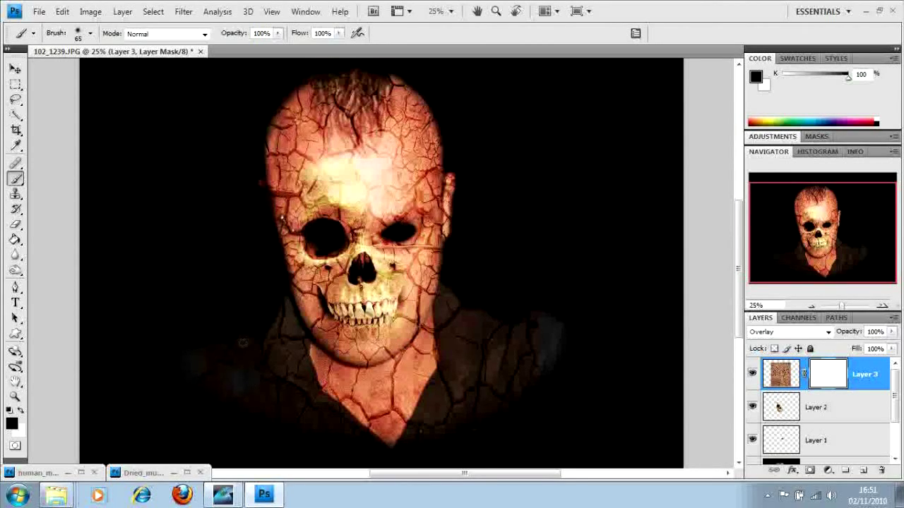
left_click(286, 374)
left_click(22, 410)
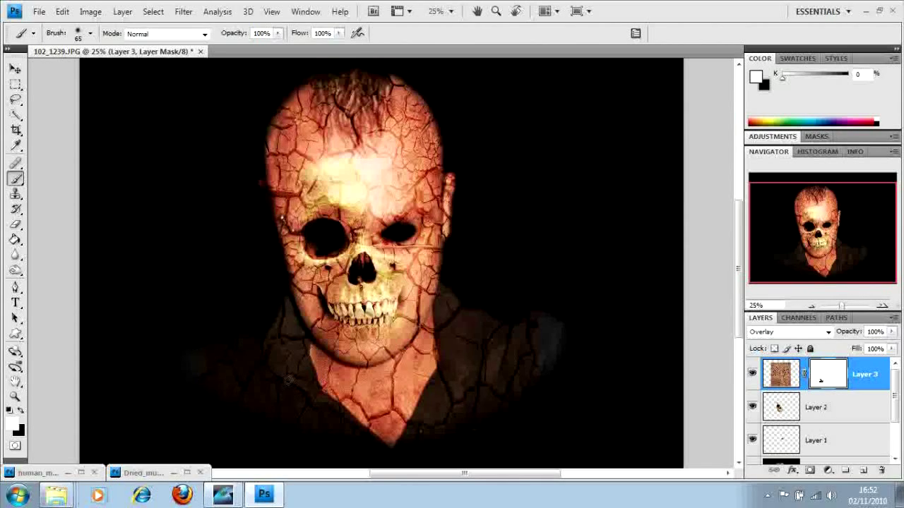
left_click(90, 35)
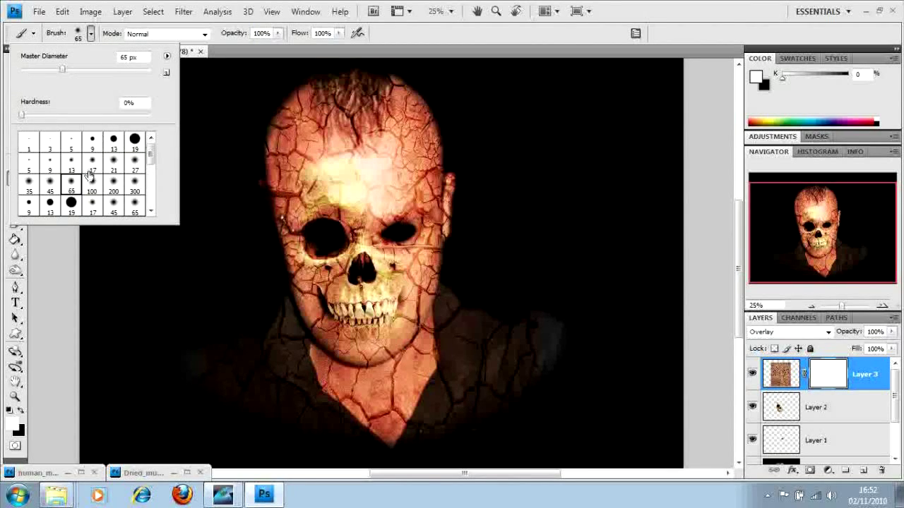
left_click(92, 185)
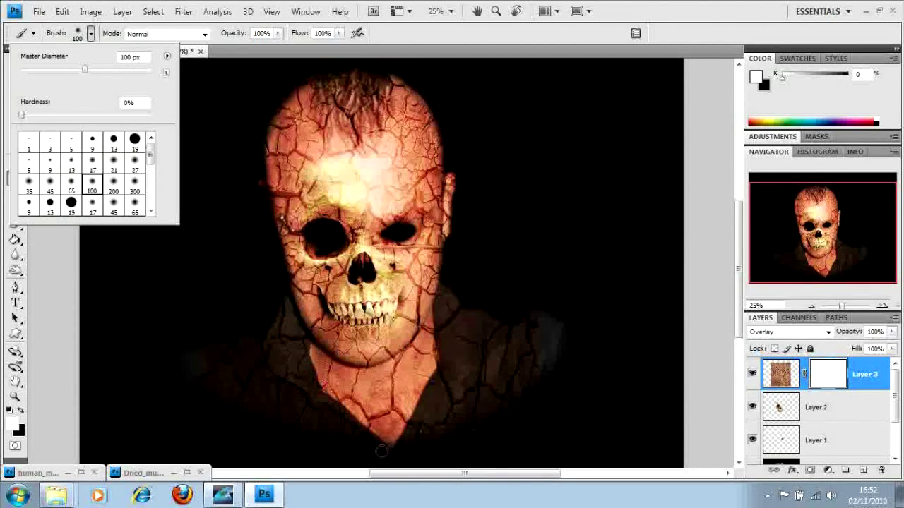
left_click(22, 411)
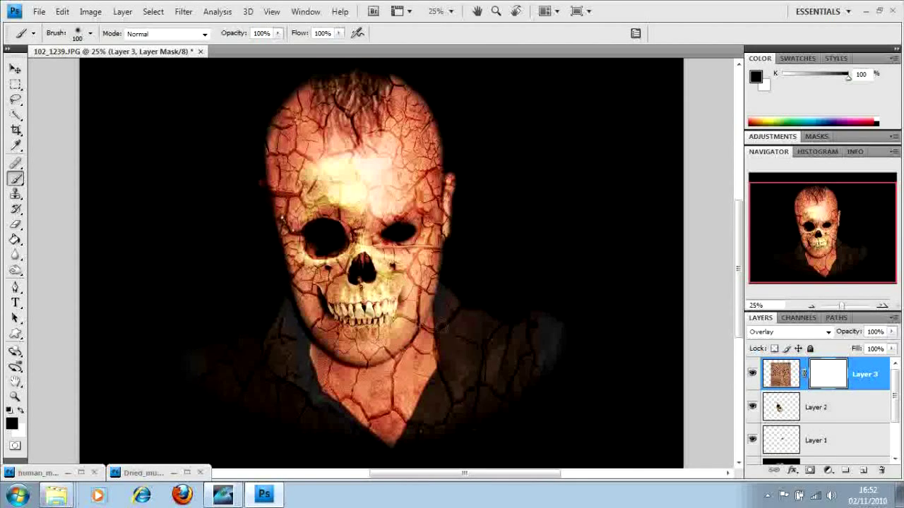
left_click_drag(361, 439, 361, 439)
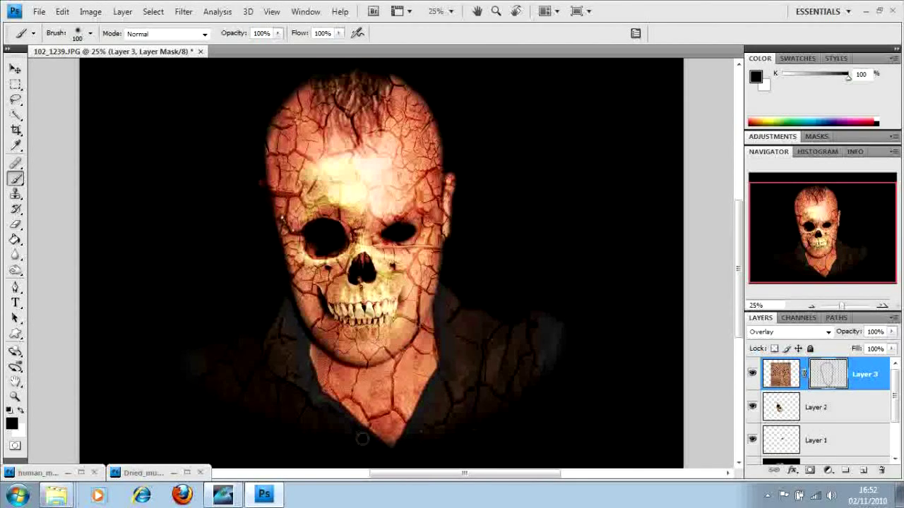
Step: Mask out the mud outside the head with a 200 px hard black brush, viewing in Normal, then restore Overlay
left_click(827, 332)
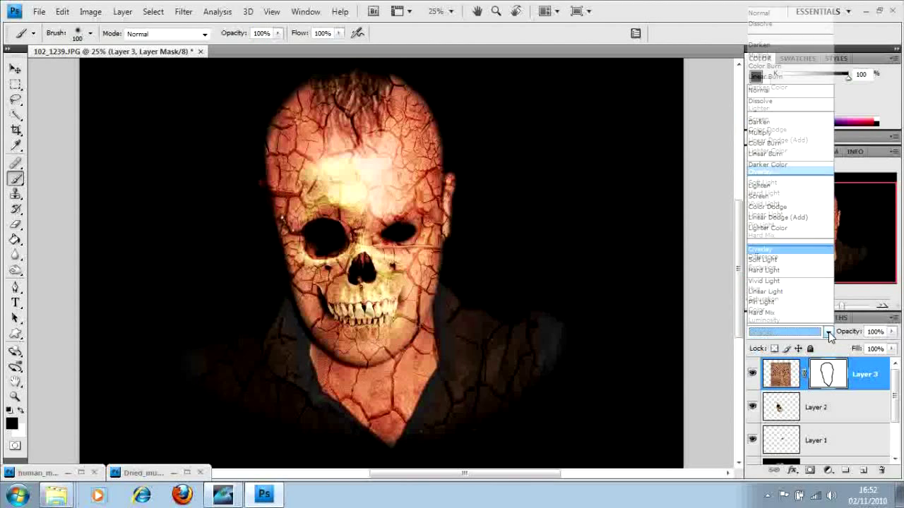
left_click(814, 16)
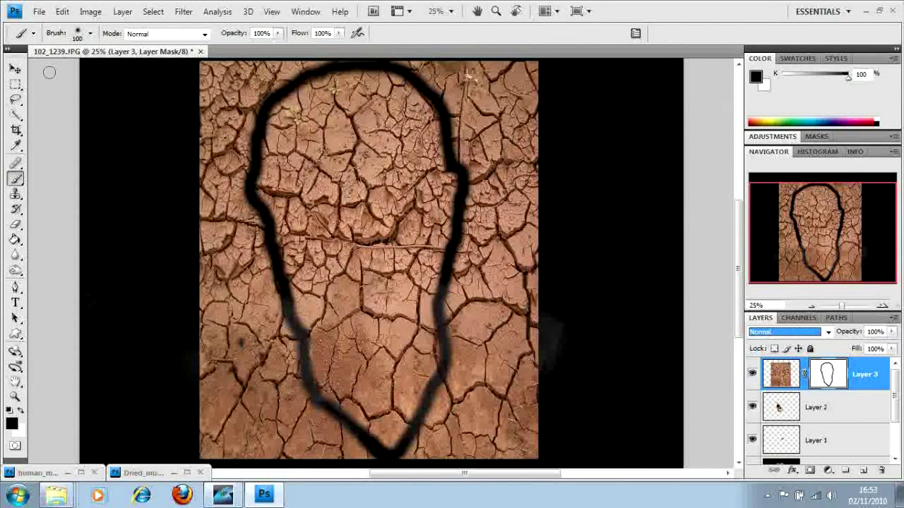
left_click(90, 33)
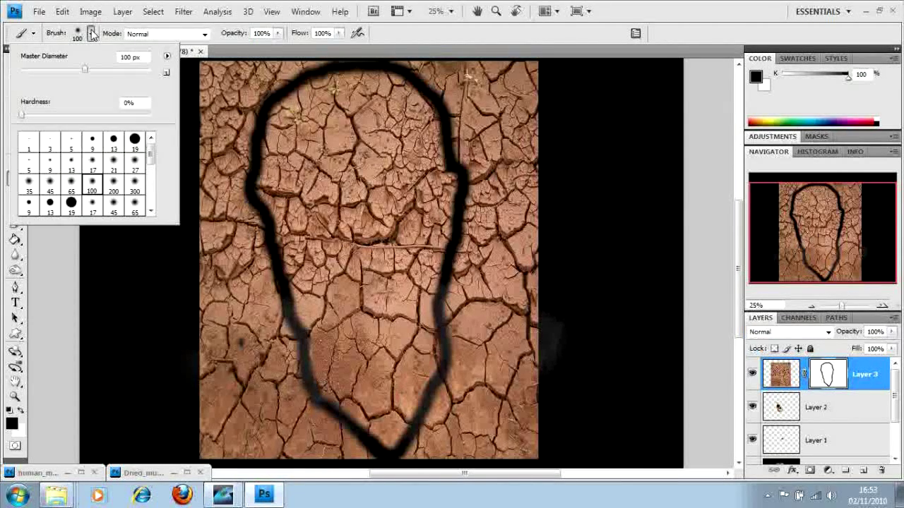
left_click(113, 187)
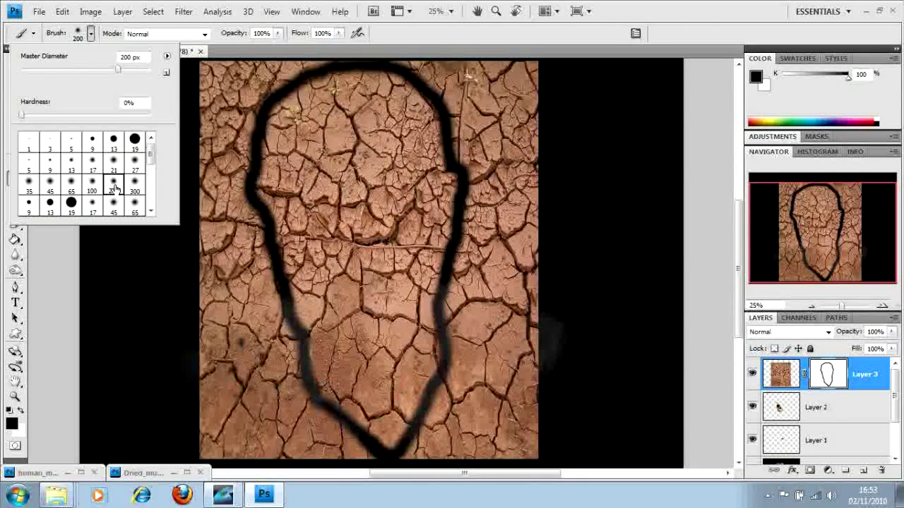
left_click(149, 113)
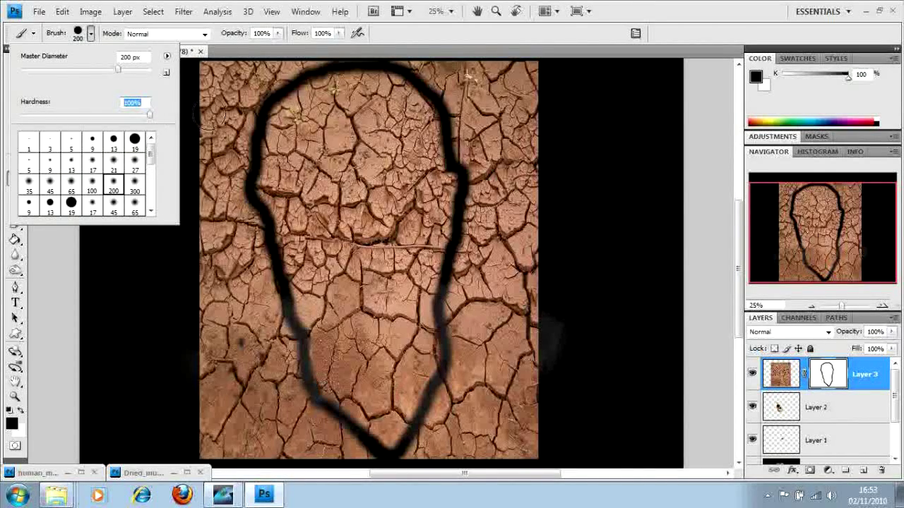
mouse_move(209, 118)
left_mouse_down()
mouse_move(223, 346)
mouse_move(217, 446)
mouse_move(197, 289)
mouse_move(203, 360)
mouse_move(243, 445)
mouse_move(373, 462)
mouse_move(315, 426)
mouse_move(301, 401)
mouse_move(325, 447)
mouse_move(240, 240)
mouse_move(288, 355)
mouse_move(272, 416)
left_mouse_up()
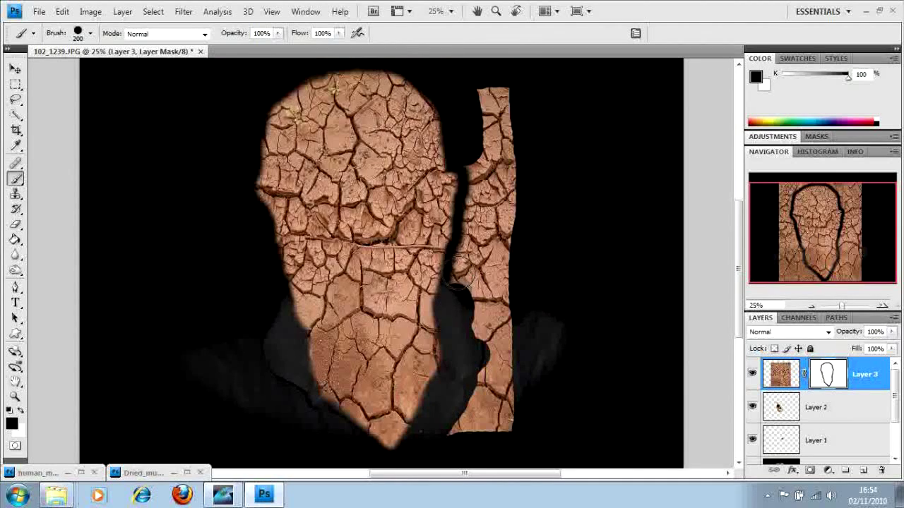
mouse_move(462, 297)
left_mouse_down()
mouse_move(477, 230)
mouse_move(474, 161)
mouse_move(478, 212)
mouse_move(493, 168)
mouse_move(467, 151)
mouse_move(493, 83)
mouse_move(509, 182)
mouse_move(509, 368)
mouse_move(463, 432)
mouse_move(503, 303)
mouse_move(498, 261)
left_mouse_up()
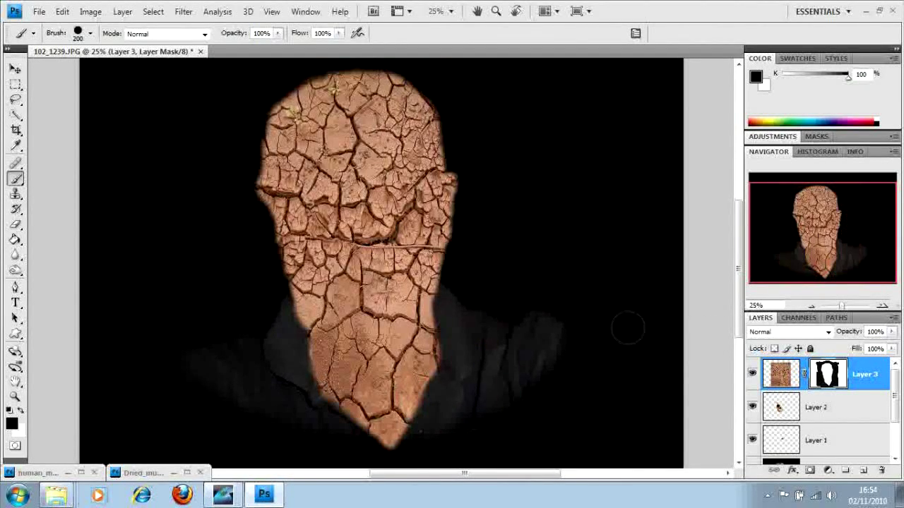
left_click(829, 333)
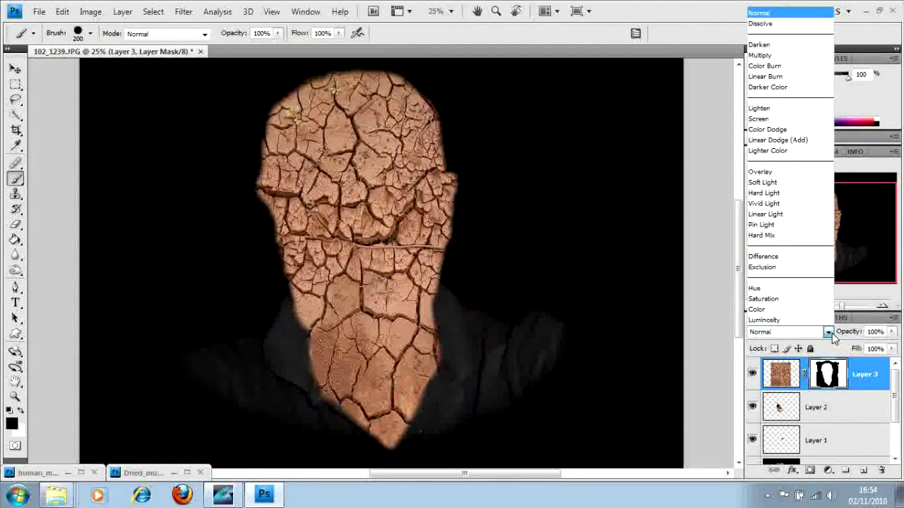
left_click(776, 174)
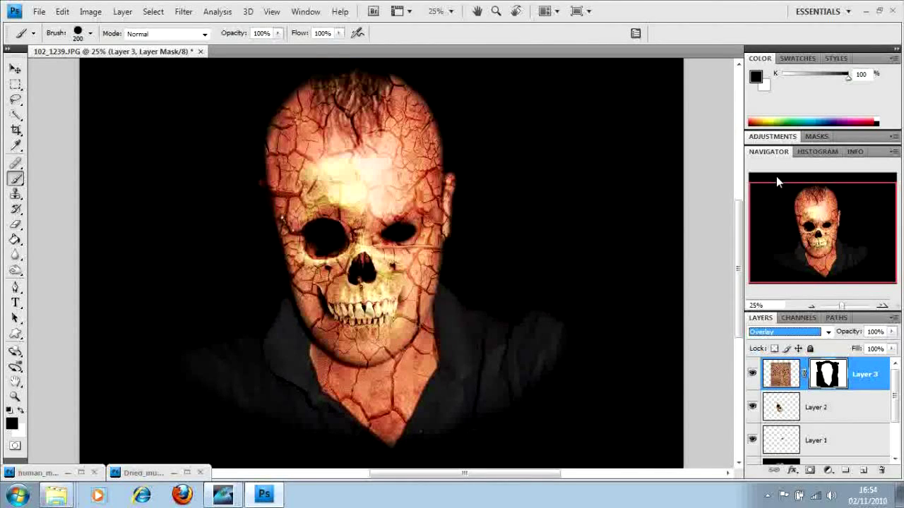
Step: Choose a 65 px soft brush and zoom in on the skull face
left_click(91, 33)
left_click(113, 162)
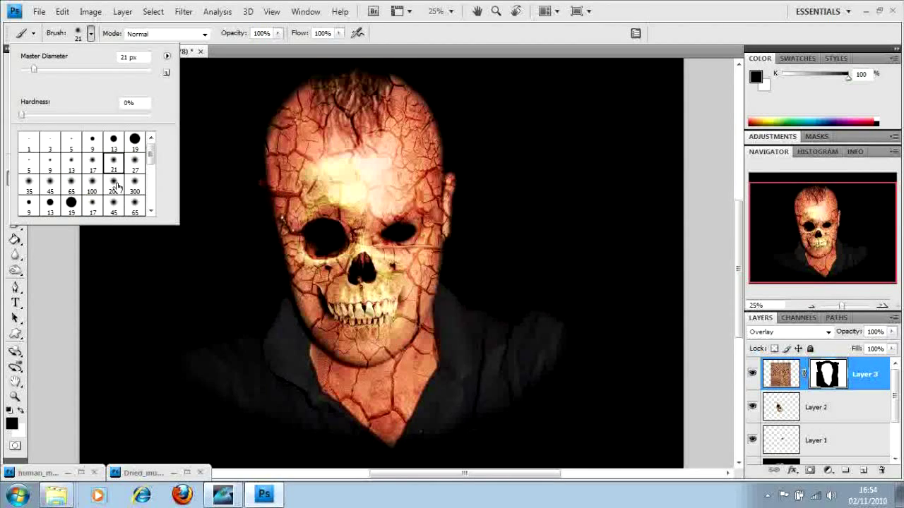
left_click(72, 189)
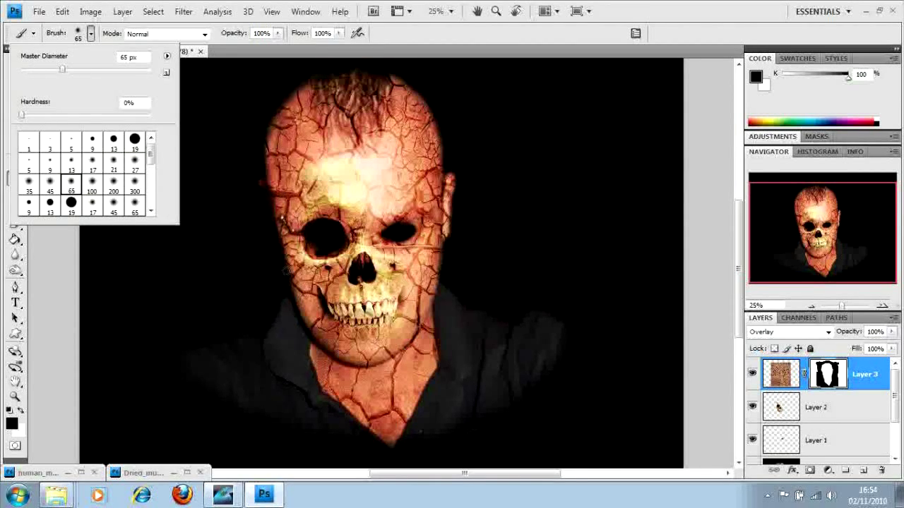
left_click(90, 34)
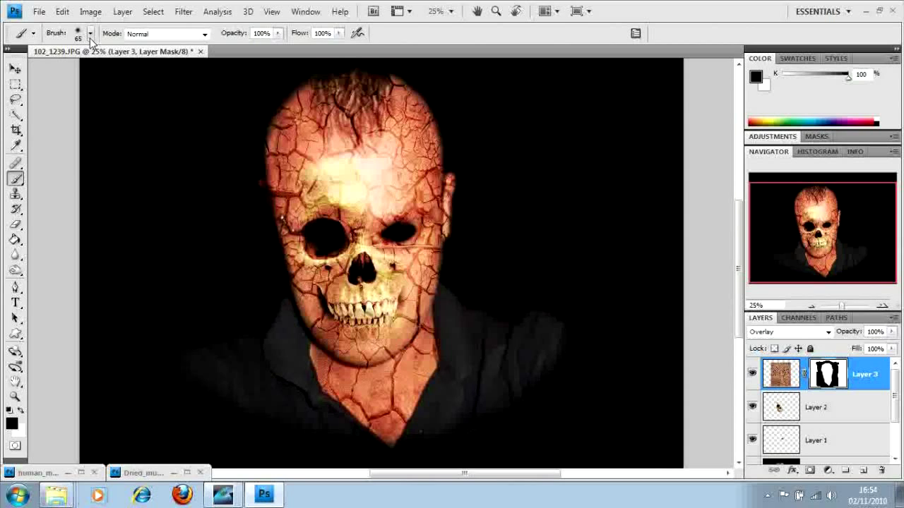
left_click(884, 309)
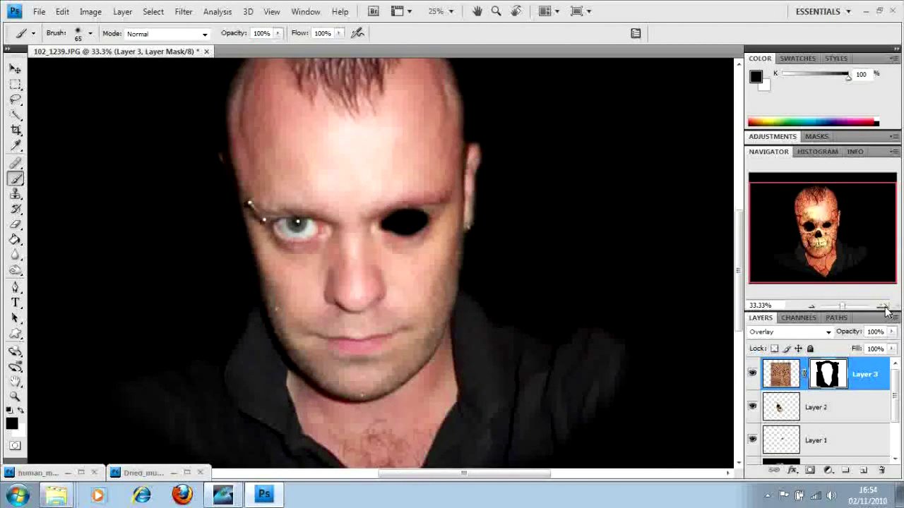
left_click(884, 308)
left_click(884, 309)
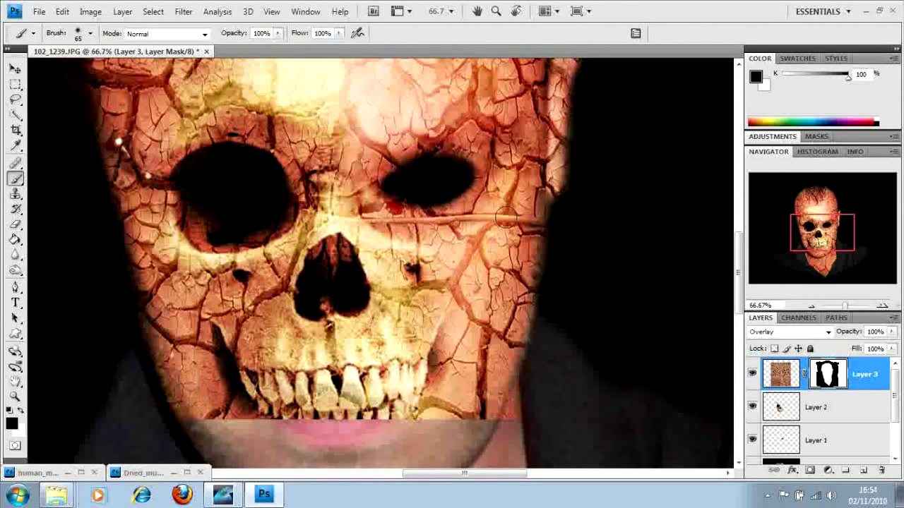
Step: Paint the mask around the eye sockets, nasal cavity and teeth, then zoom back out
mouse_move(233, 224)
left_mouse_down()
mouse_move(200, 226)
mouse_move(187, 191)
mouse_move(197, 168)
mouse_move(239, 155)
mouse_move(277, 177)
mouse_move(273, 209)
mouse_move(251, 233)
mouse_move(194, 248)
mouse_move(274, 224)
mouse_move(245, 224)
mouse_move(216, 201)
mouse_move(264, 205)
mouse_move(228, 146)
mouse_move(238, 179)
mouse_move(187, 188)
mouse_move(206, 196)
mouse_move(198, 198)
mouse_move(187, 178)
mouse_move(226, 168)
left_mouse_up()
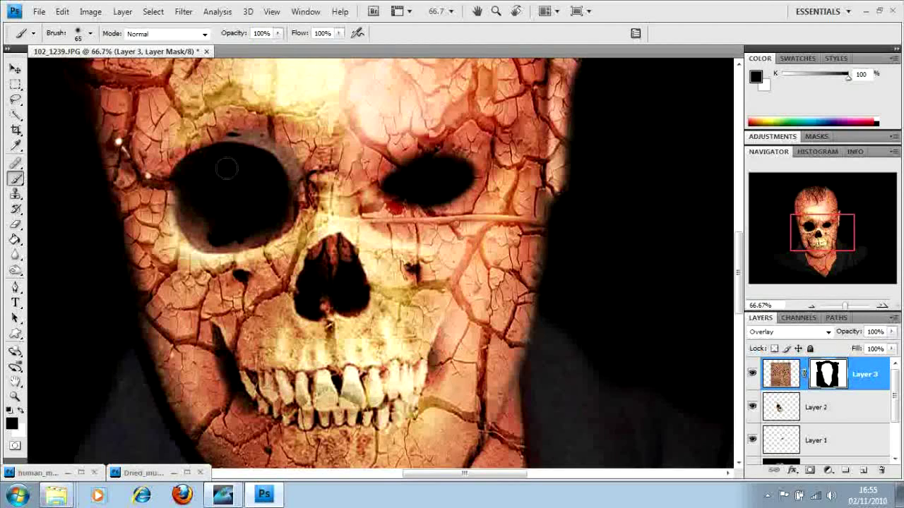
key("ctrl+z")
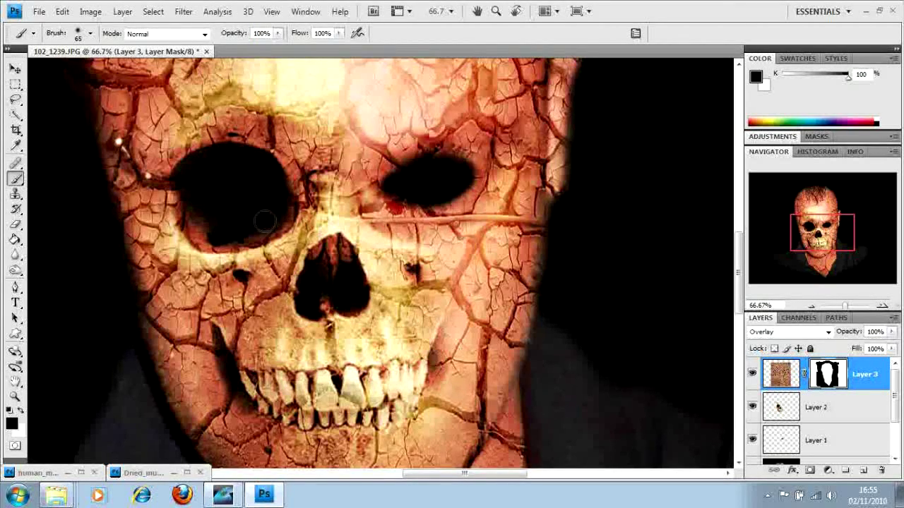
mouse_move(249, 231)
left_mouse_down()
mouse_move(215, 233)
mouse_move(202, 212)
mouse_move(207, 189)
left_mouse_up()
mouse_move(422, 172)
left_mouse_down()
mouse_move(461, 175)
mouse_move(446, 187)
left_mouse_up()
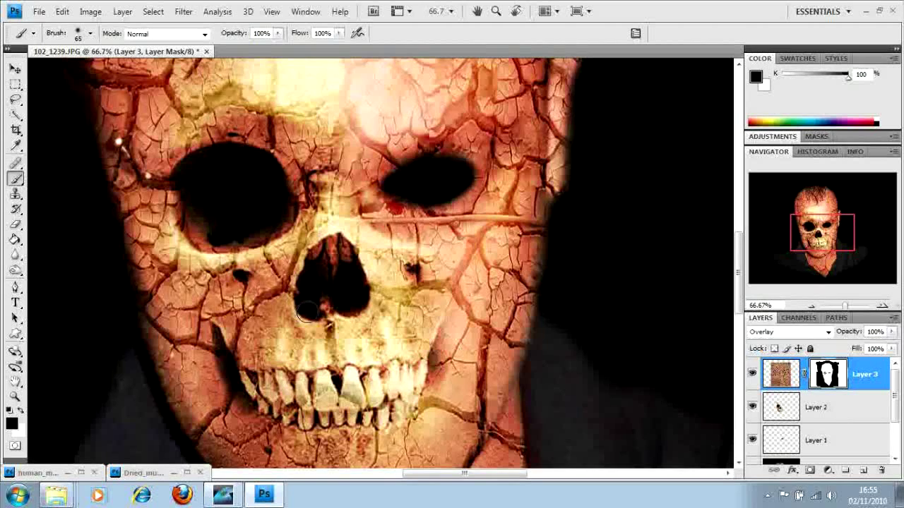
mouse_move(308, 310)
left_mouse_down()
mouse_move(316, 261)
mouse_move(346, 246)
mouse_move(357, 297)
mouse_move(347, 297)
mouse_move(342, 271)
mouse_move(328, 272)
mouse_move(310, 294)
mouse_move(318, 327)
left_mouse_up()
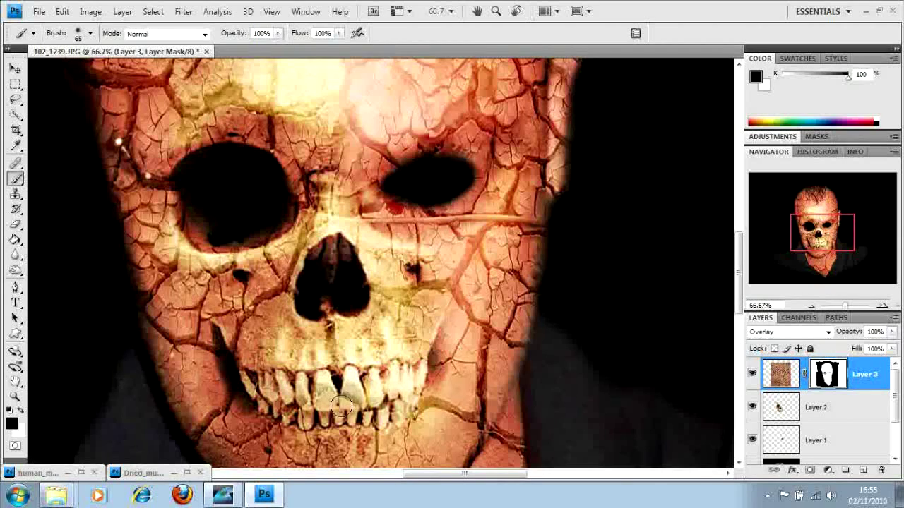
mouse_move(340, 405)
left_mouse_down()
mouse_move(355, 383)
mouse_move(413, 373)
mouse_move(421, 381)
mouse_move(400, 404)
mouse_move(368, 413)
mouse_move(328, 417)
mouse_move(370, 398)
mouse_move(287, 406)
mouse_move(251, 386)
mouse_move(392, 389)
mouse_move(336, 416)
mouse_move(302, 420)
mouse_move(270, 398)
left_mouse_up()
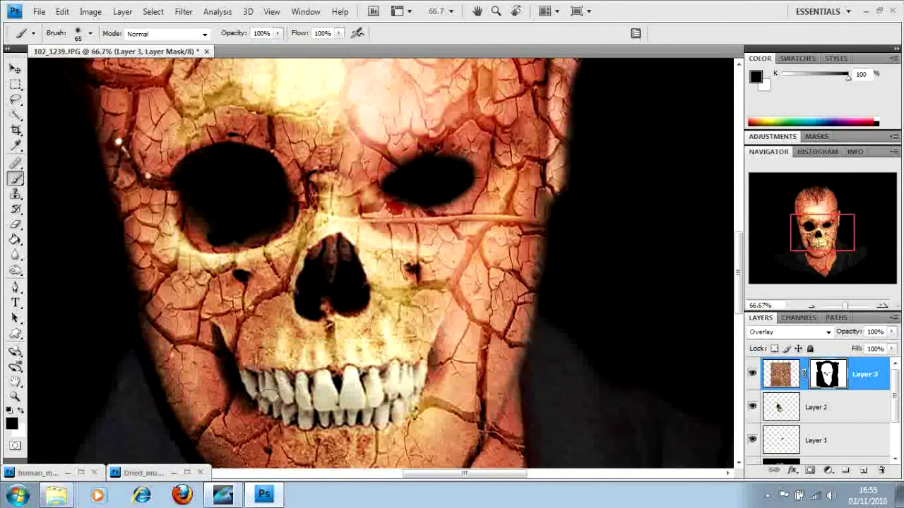
left_click(811, 308)
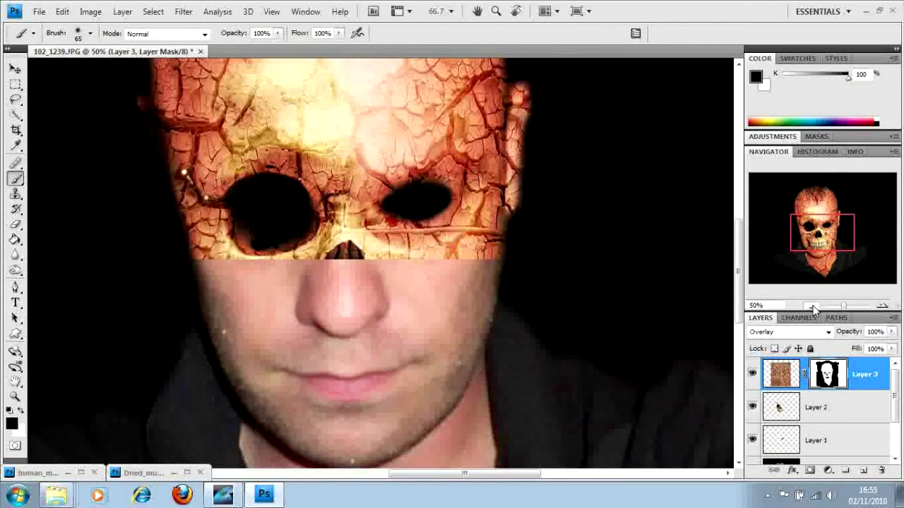
left_click(812, 308)
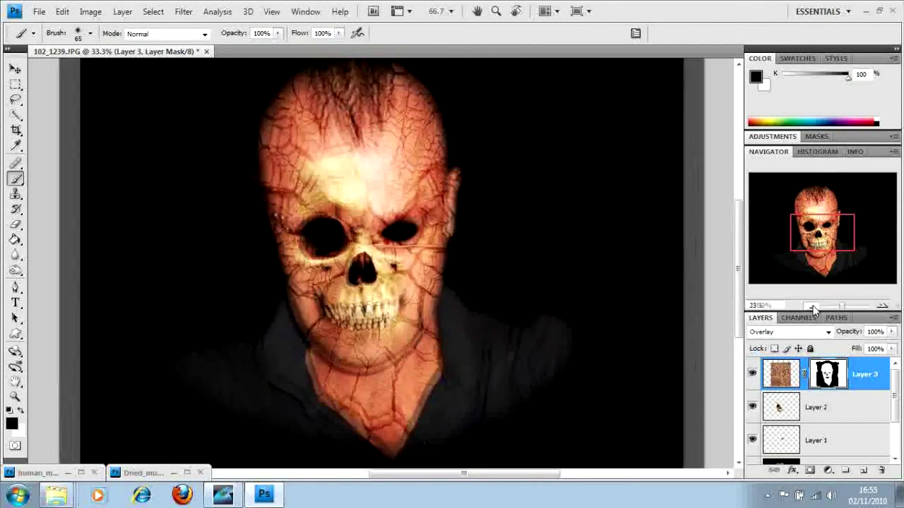
left_click(812, 308)
left_click(813, 310)
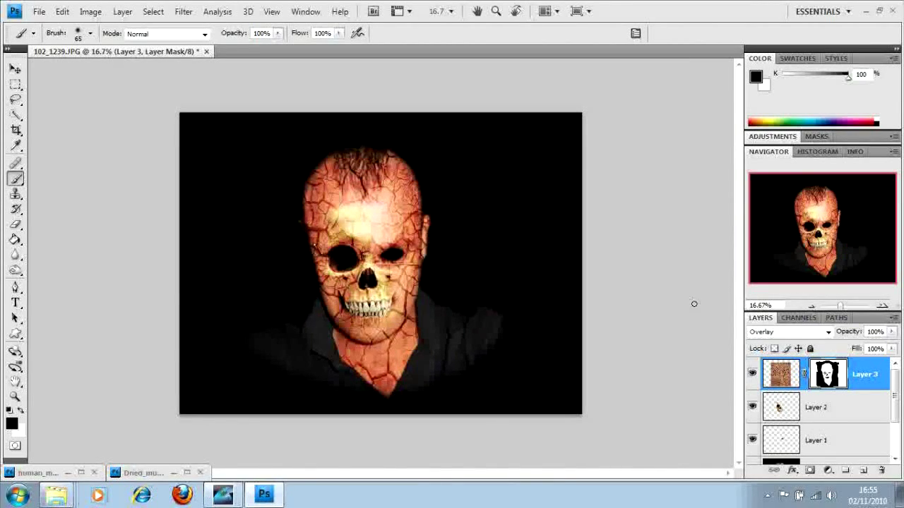
Step: Add a new layer and set the foreground colour to dark brown 3c2702
left_click(863, 471)
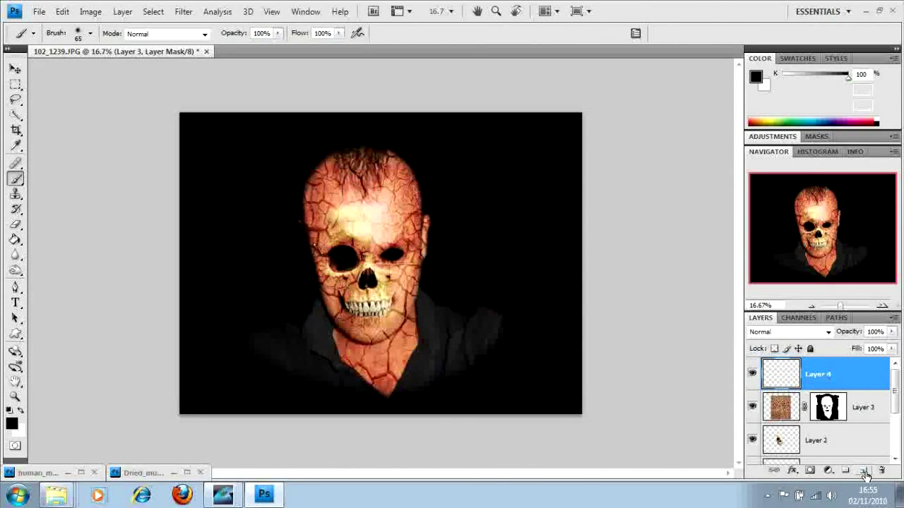
left_click(15, 240)
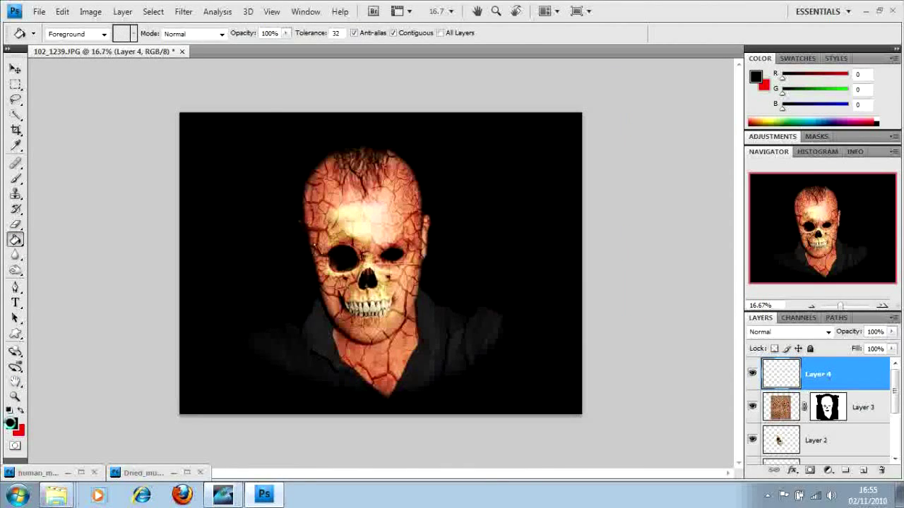
left_click(12, 424)
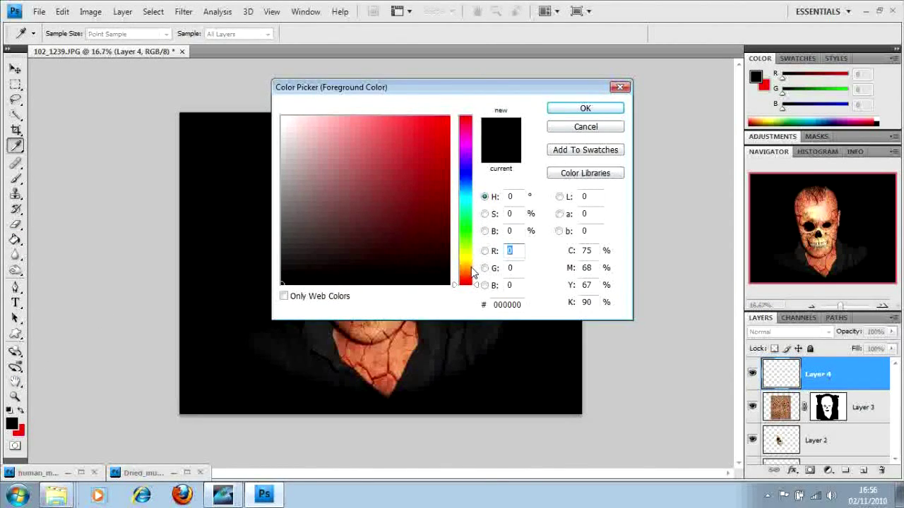
left_click(472, 270)
left_click(437, 242)
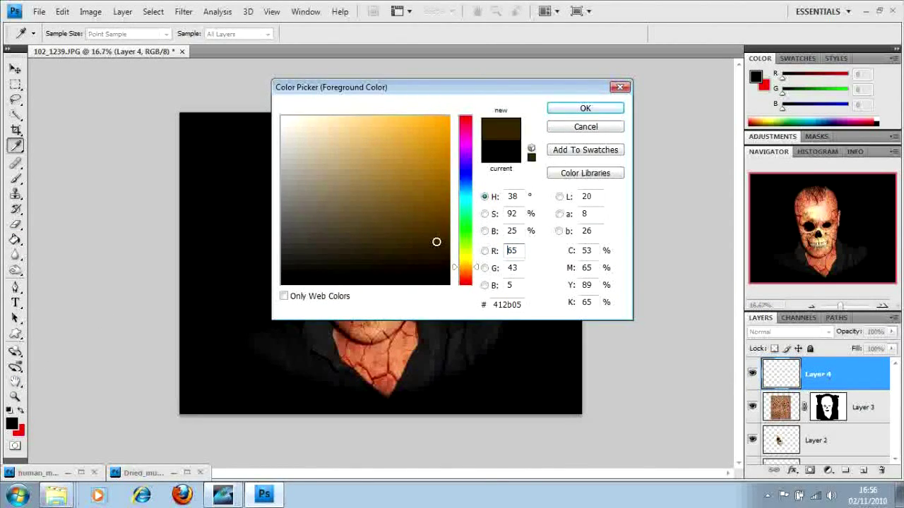
left_click(441, 235)
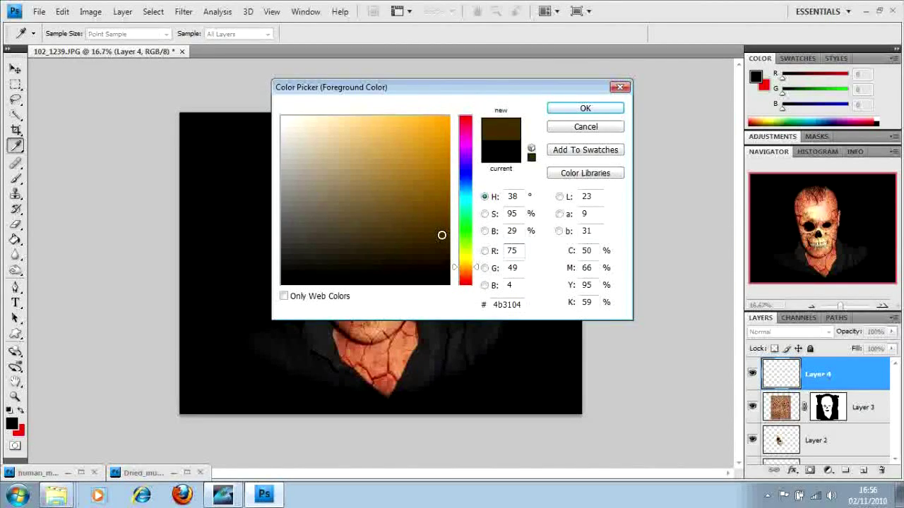
left_click(440, 246)
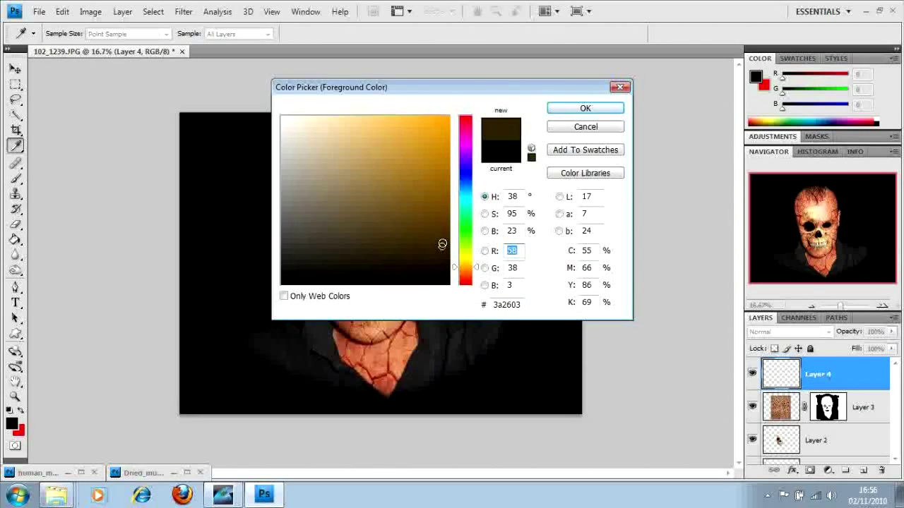
left_click(442, 247)
left_click(442, 247)
left_click(442, 245)
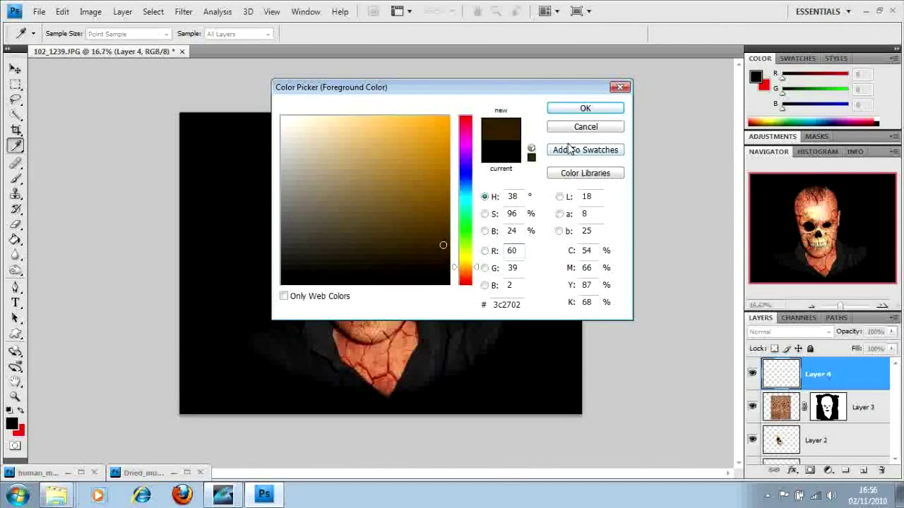
left_click(572, 110)
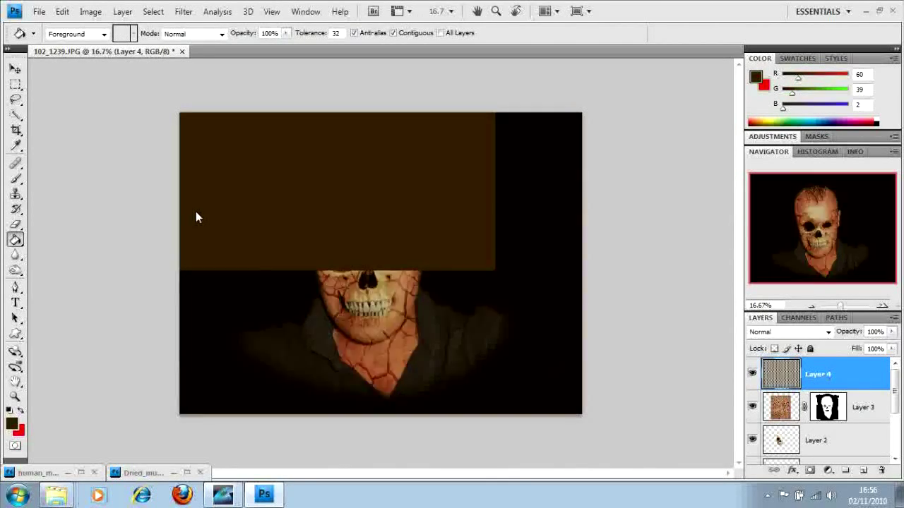
Step: Set Layer 4's blend mode to Color and add an empty layer above it
left_click(788, 332)
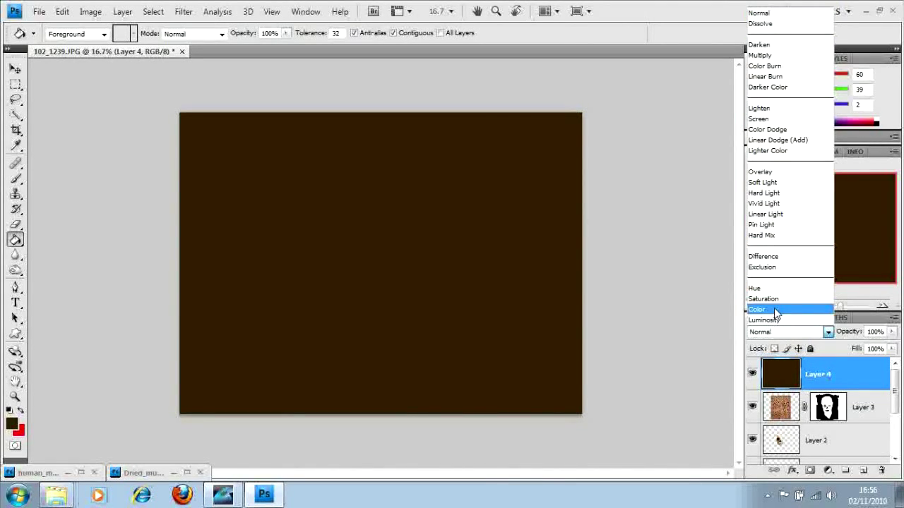
left_click(775, 310)
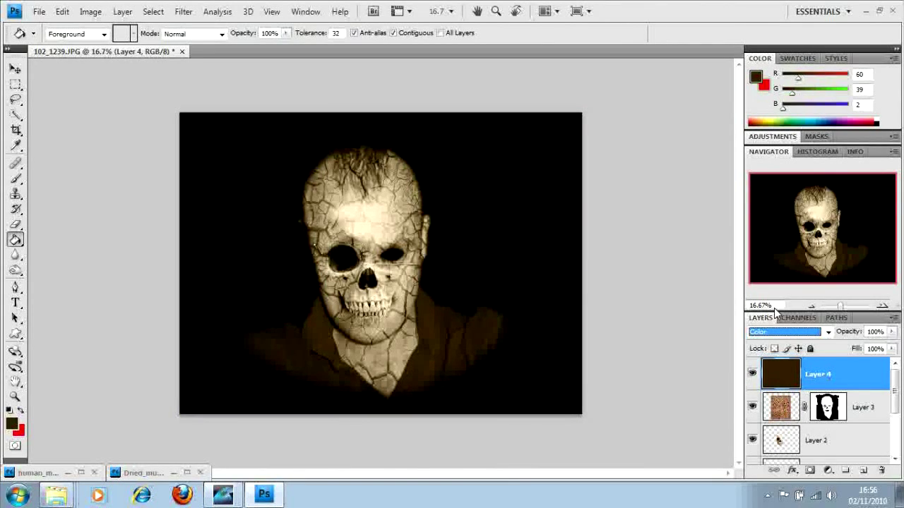
left_click(863, 471)
Step: Fill a new layer with dark blue 06023c and blend it in Overlay mode
left_click(863, 471)
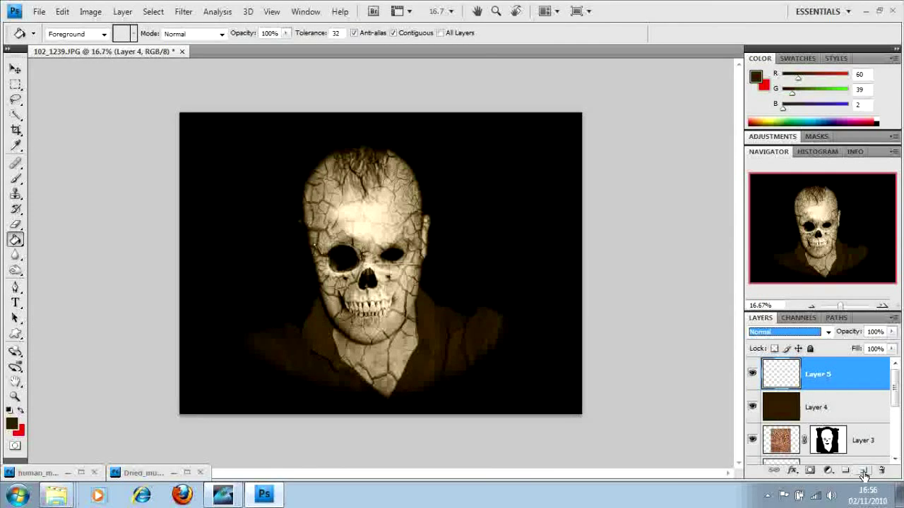
left_click(10, 426)
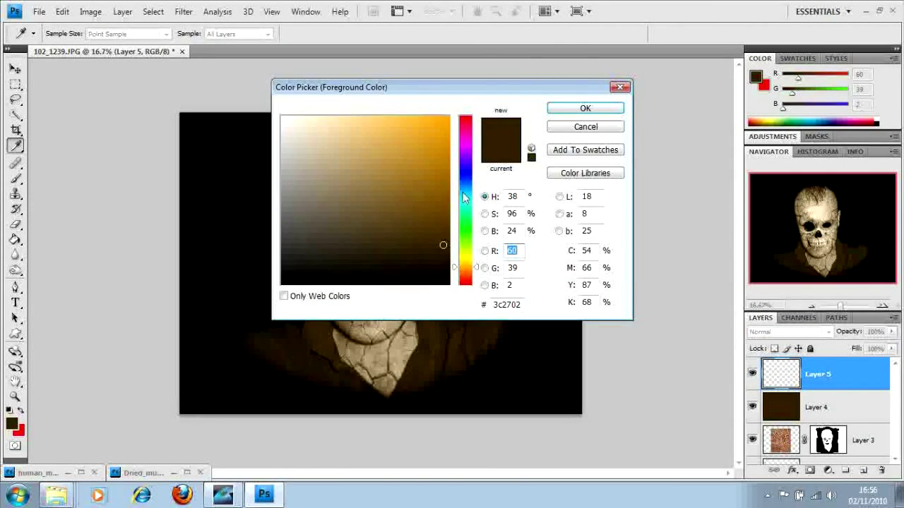
type("6")
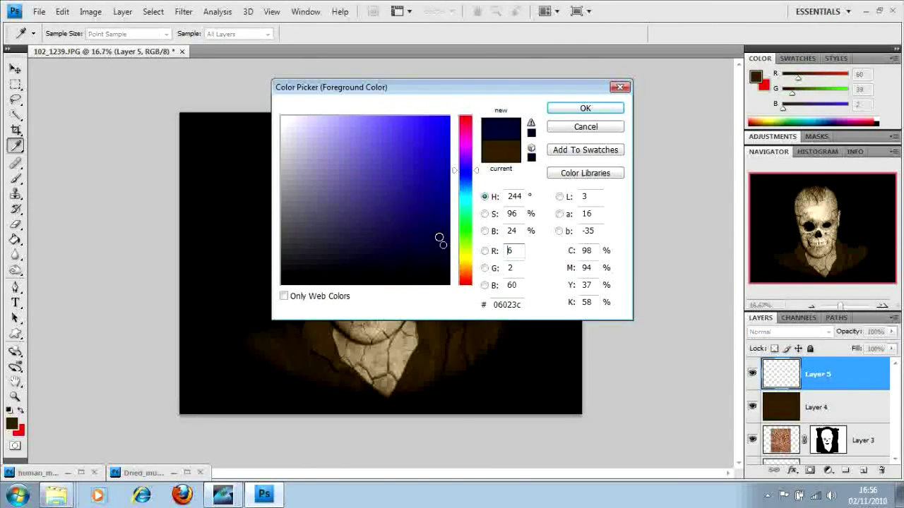
left_click(585, 108)
key("g")
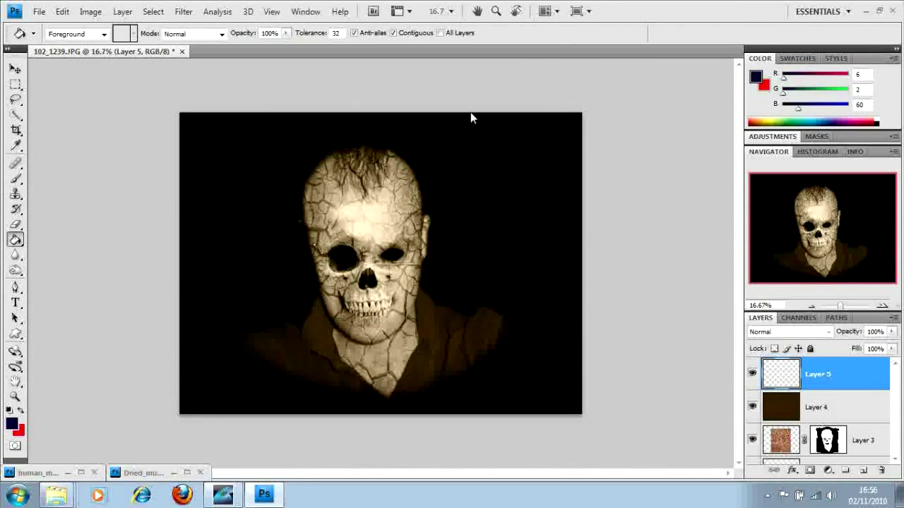
left_click(266, 247)
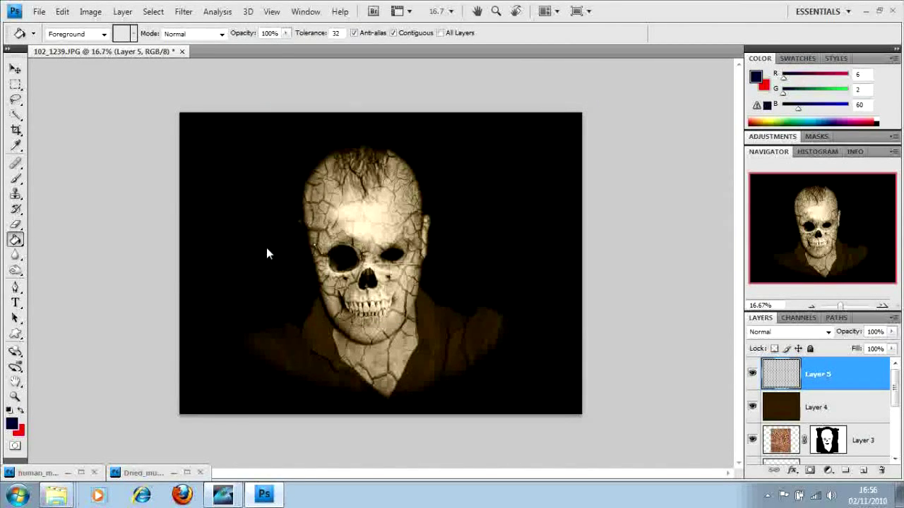
left_click(829, 334)
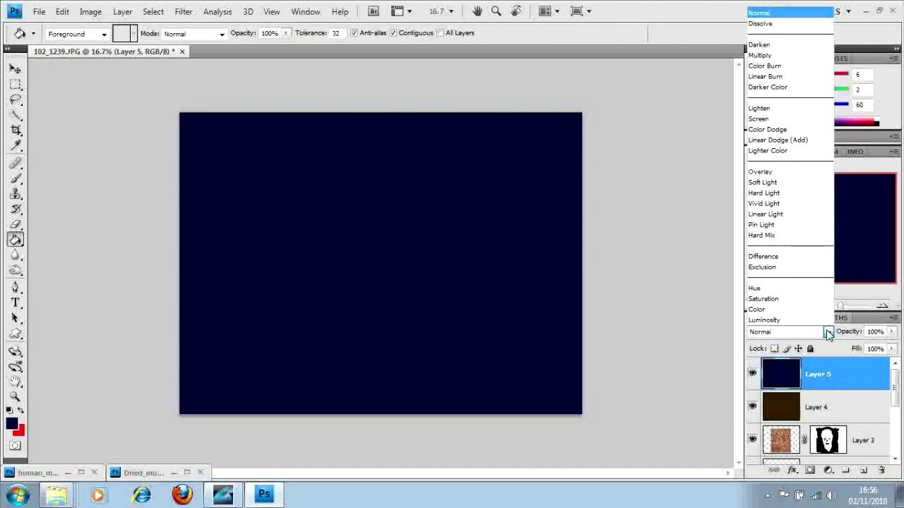
left_click(781, 173)
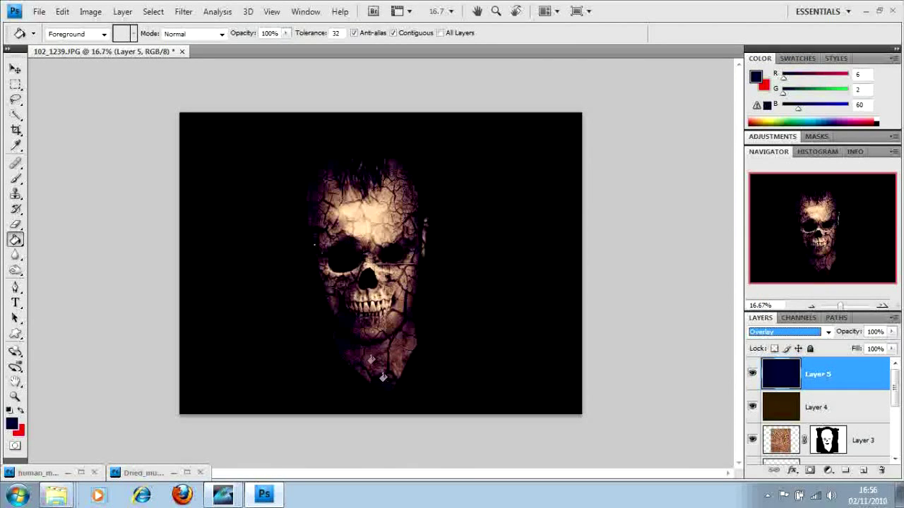
Step: On Background copy, set up the Dodge tool with Highlights range and a 200 px soft brush
left_click(882, 307)
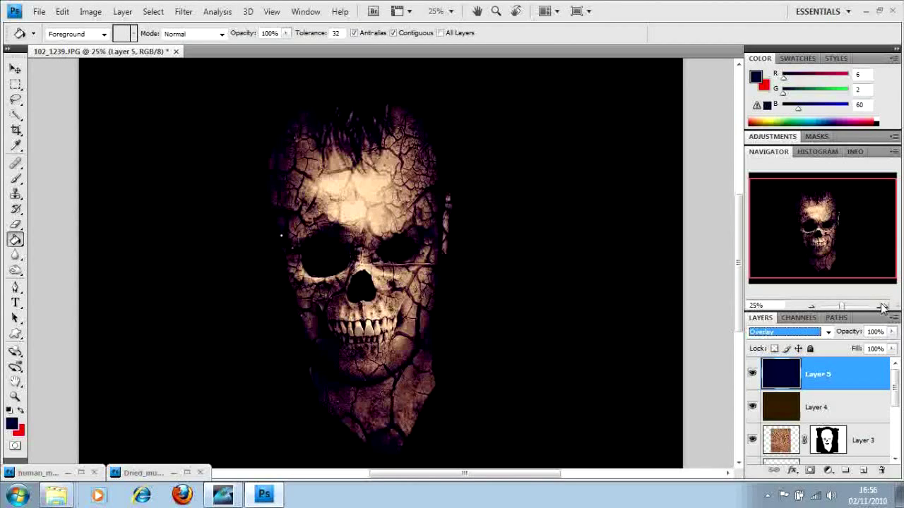
left_click(882, 306)
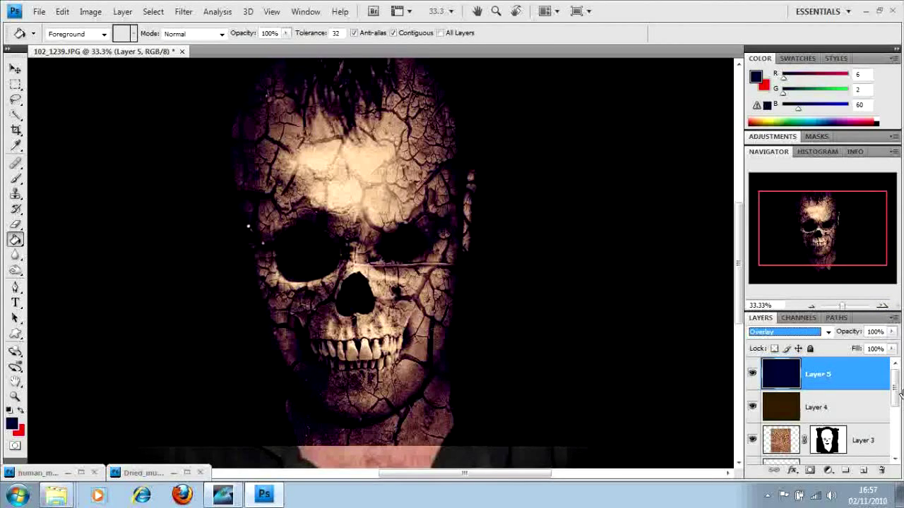
left_click_drag(899, 394, 897, 446)
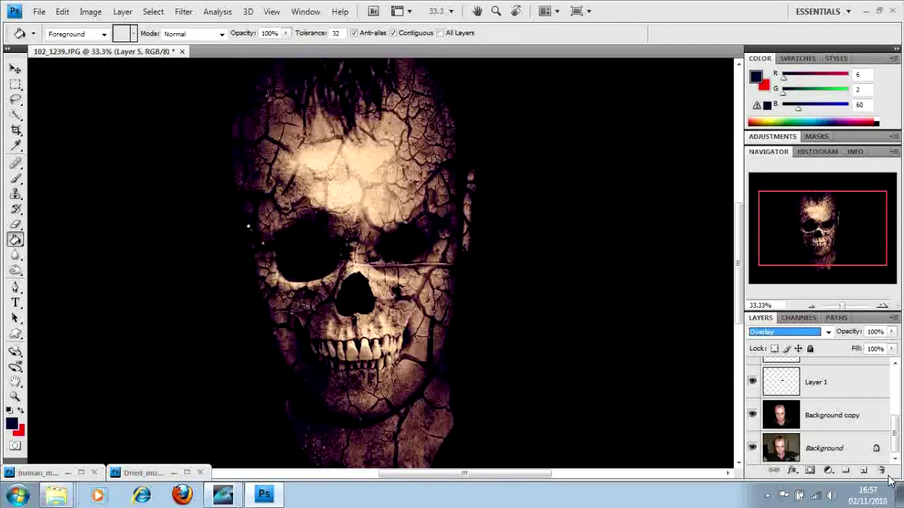
left_click(835, 418)
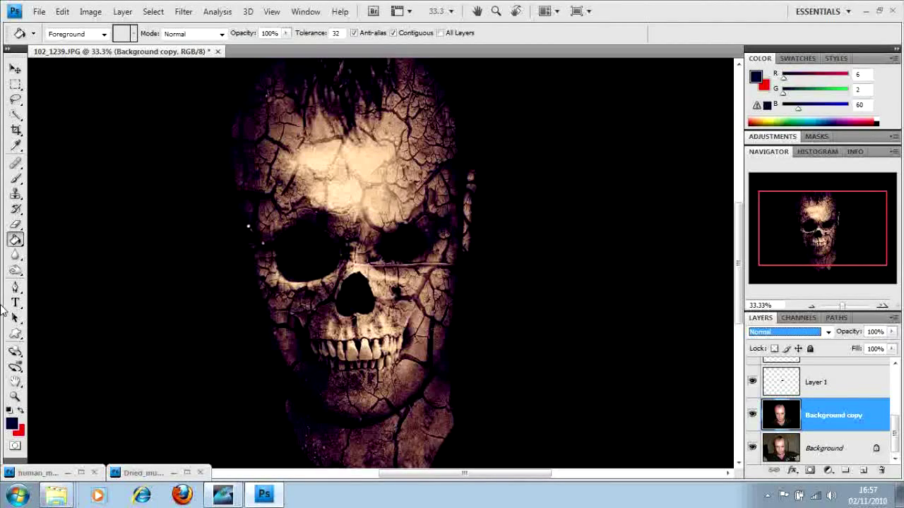
left_click(14, 269)
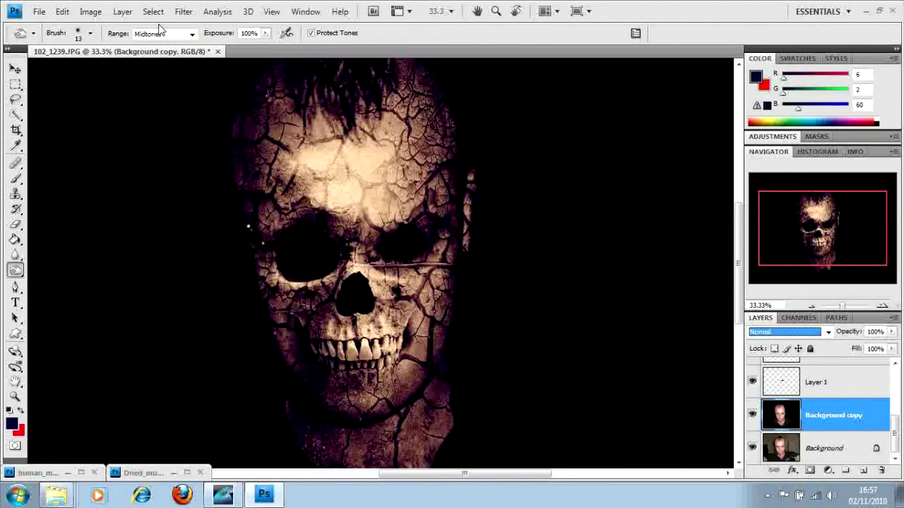
left_click(190, 34)
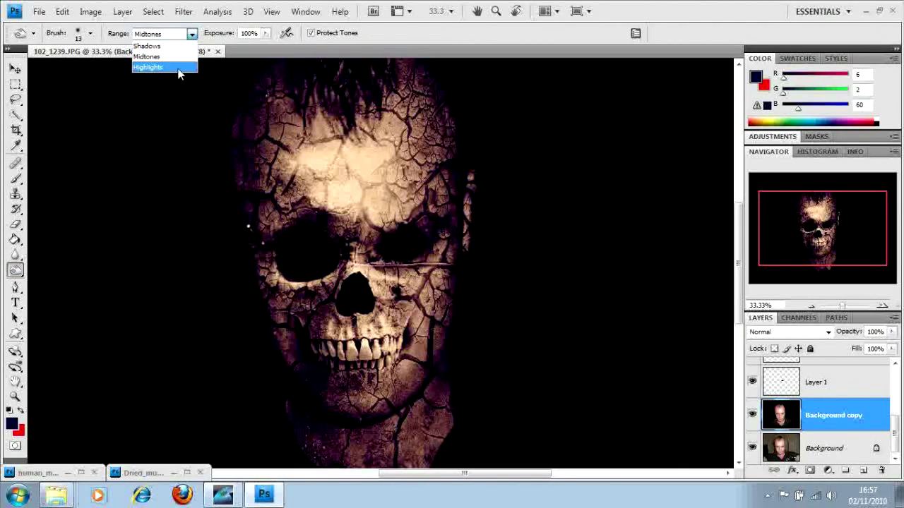
left_click(178, 67)
left_click(90, 33)
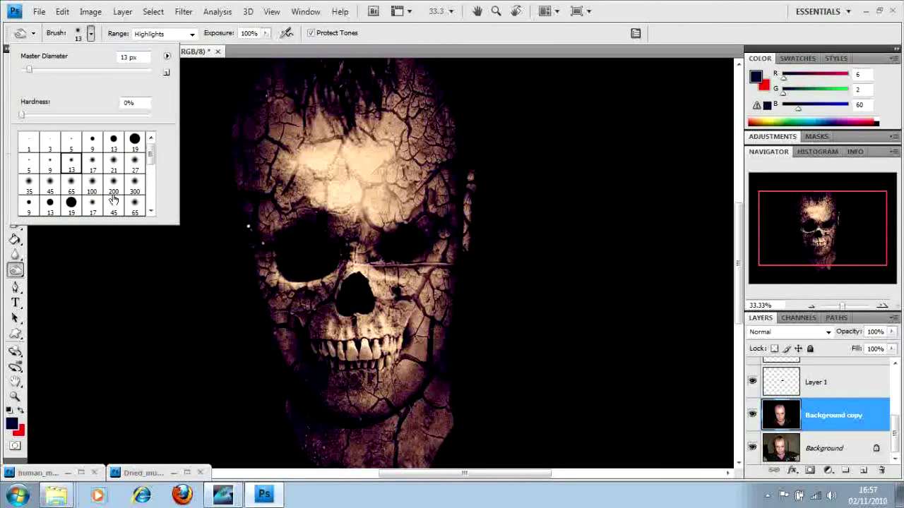
left_click(131, 186)
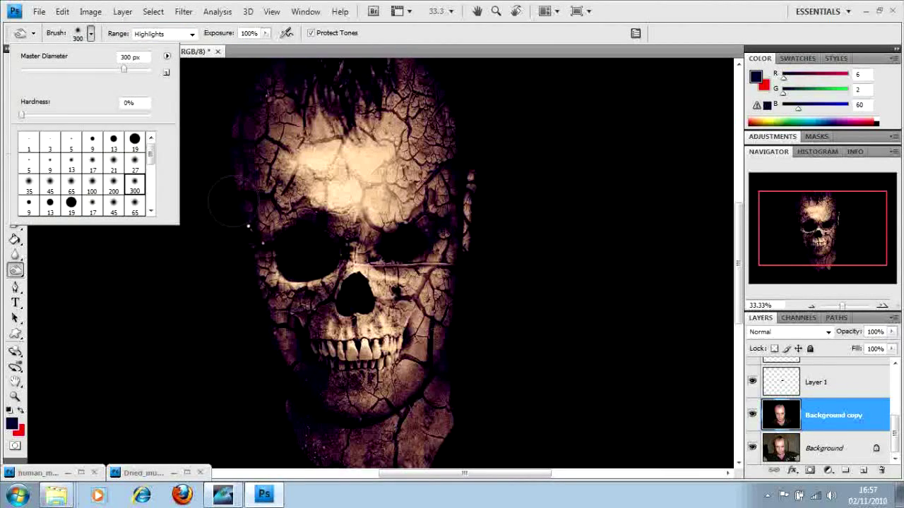
left_click(113, 185)
Step: Dodge the skull's forehead into a brighter, burned-looking patch
left_click(341, 175)
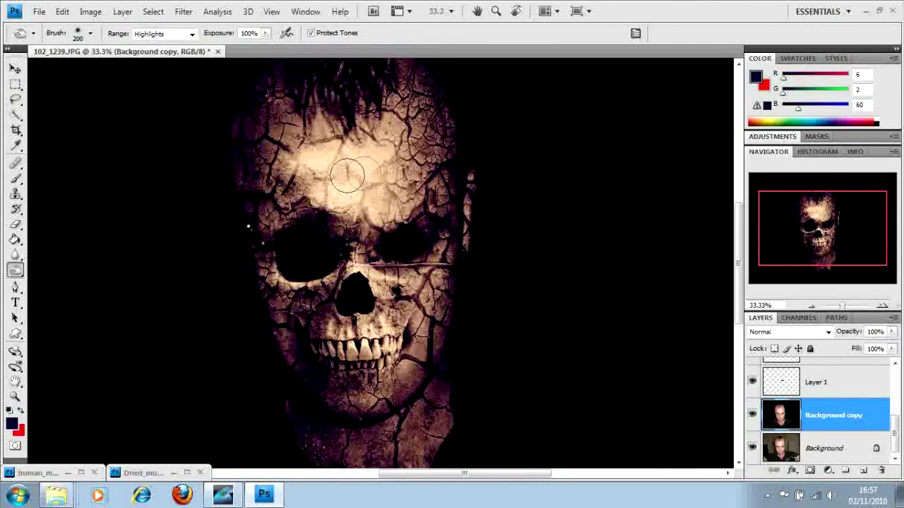
mouse_move(336, 182)
left_mouse_down()
mouse_move(304, 155)
mouse_move(378, 158)
mouse_move(389, 140)
mouse_move(380, 137)
mouse_move(376, 189)
mouse_move(365, 195)
mouse_move(304, 166)
mouse_move(341, 193)
mouse_move(316, 162)
mouse_move(340, 195)
mouse_move(326, 175)
mouse_move(344, 192)
mouse_move(335, 170)
mouse_move(325, 188)
mouse_move(342, 196)
mouse_move(321, 172)
left_mouse_up()
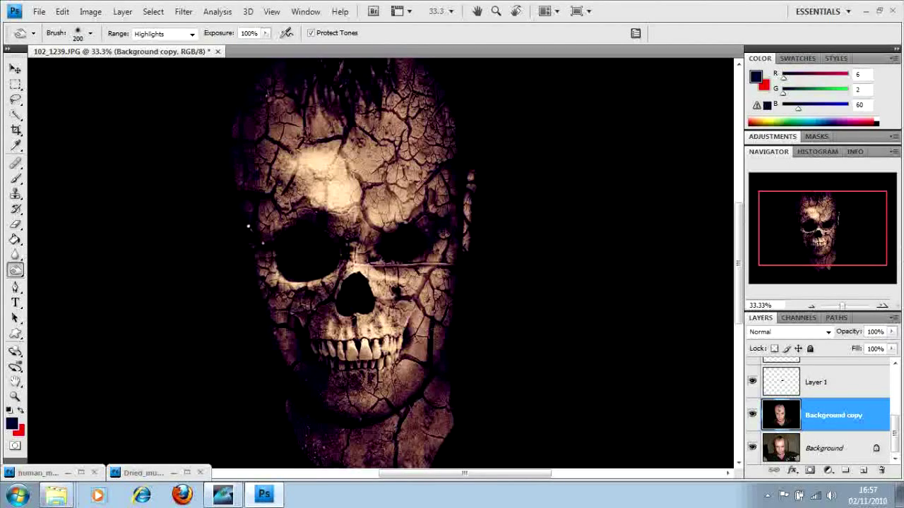
left_click(883, 306)
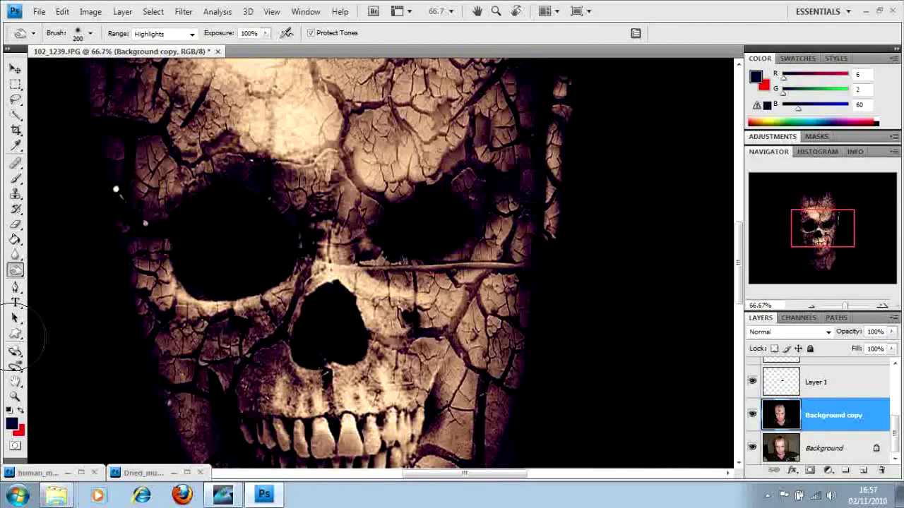
Step: Set the Brush tool to red foreground with a soft round tip of about 160–170 px
left_click(15, 178)
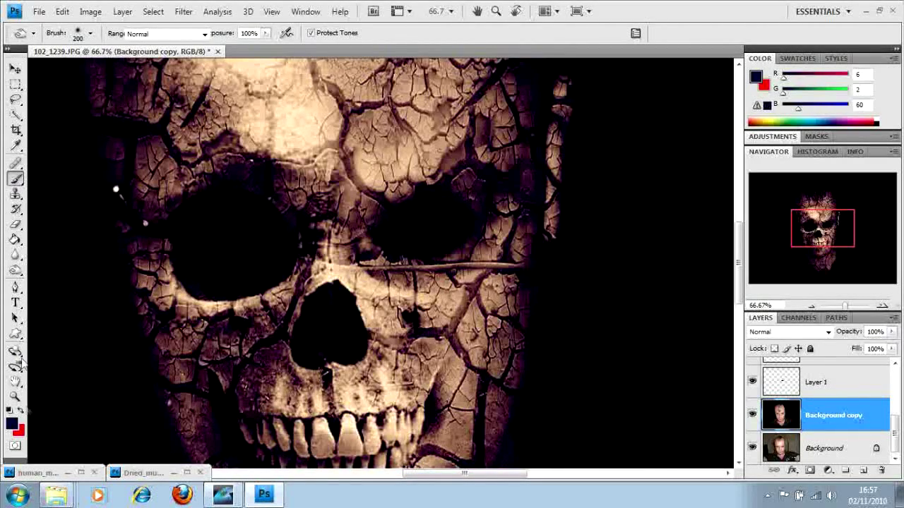
left_click(22, 414)
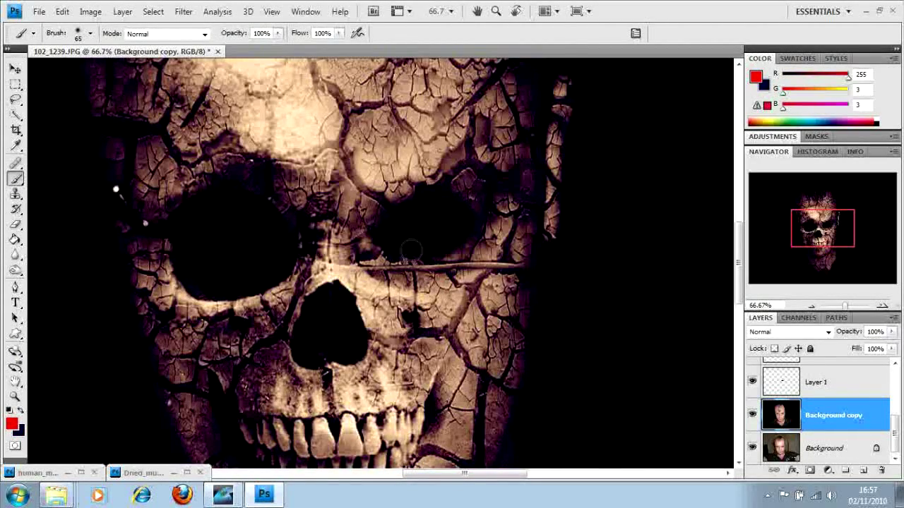
left_click(91, 33)
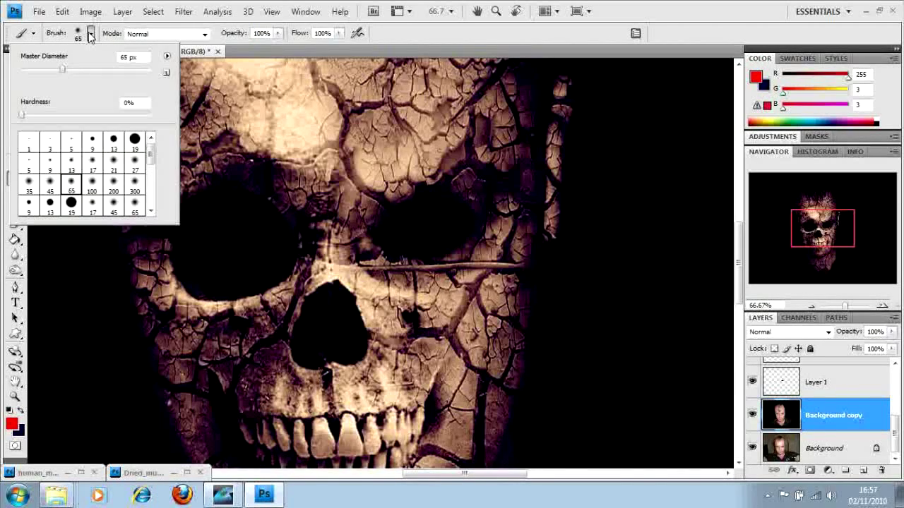
left_click(113, 185)
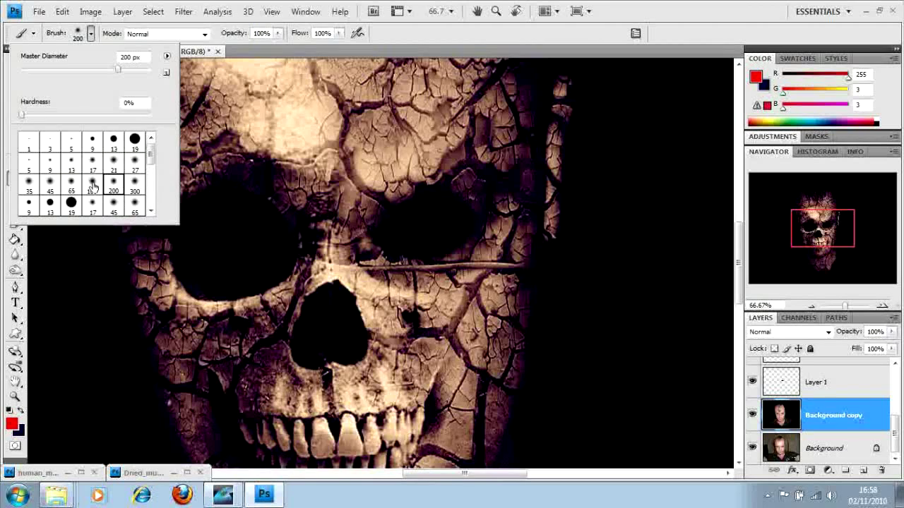
left_click_drag(111, 73, 104, 73)
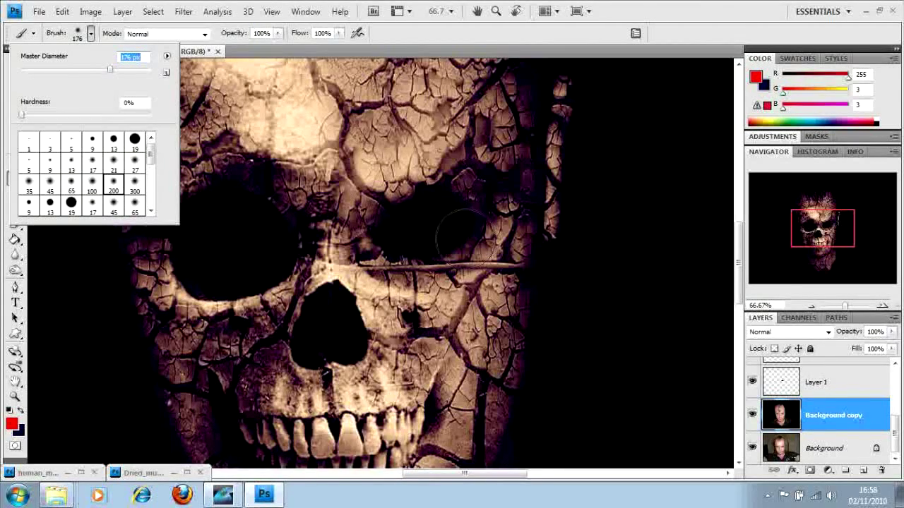
left_click(103, 70)
left_click_drag(105, 71, 108, 70)
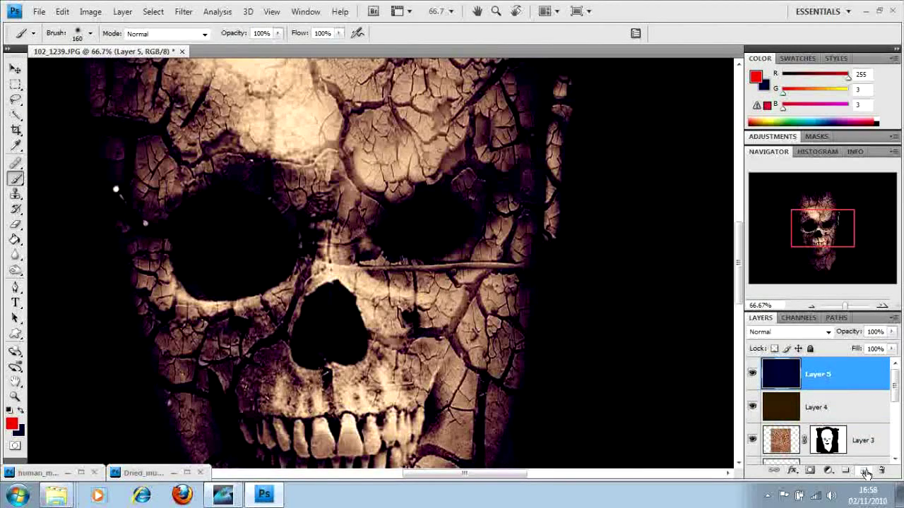
Step: Dab a red glow into the right eye socket on new Layer 6, then set a 41 px fully soft brush and reset colours to black and white
left_click(864, 471)
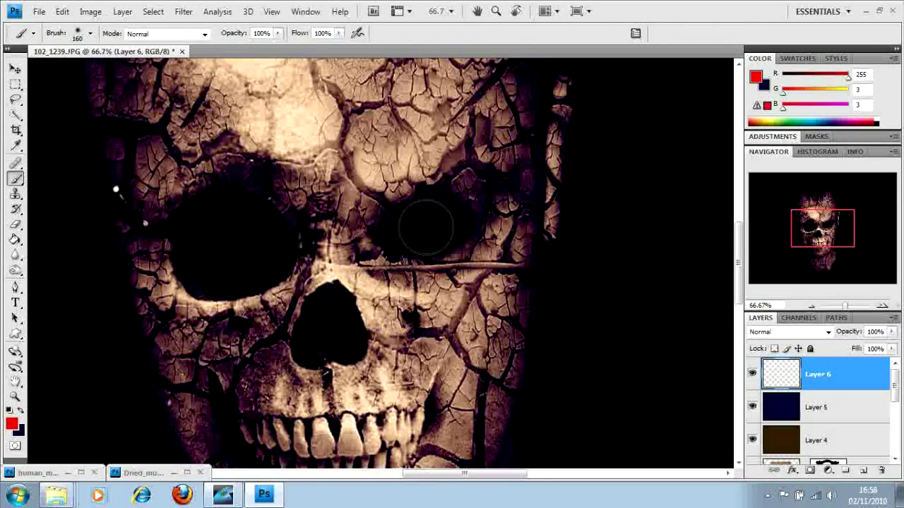
left_click(426, 226)
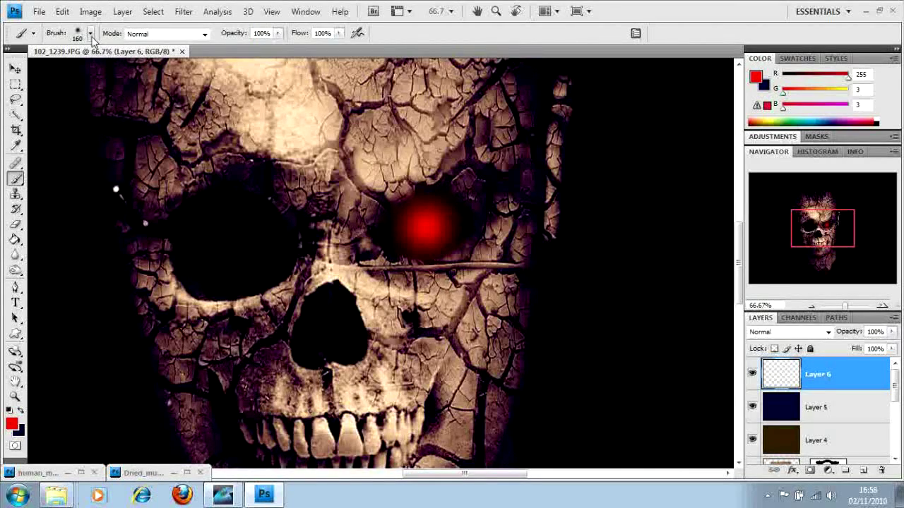
left_click(90, 34)
left_click(135, 141)
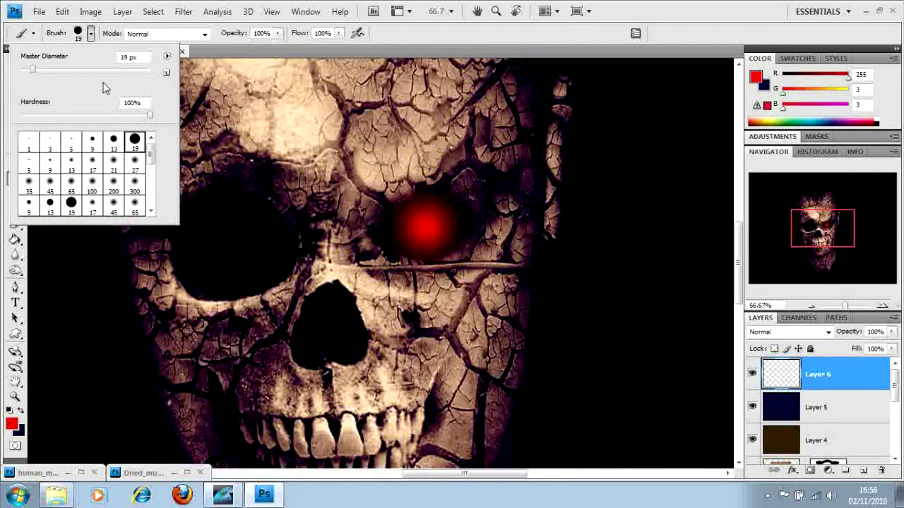
left_click_drag(46, 73, 41, 70)
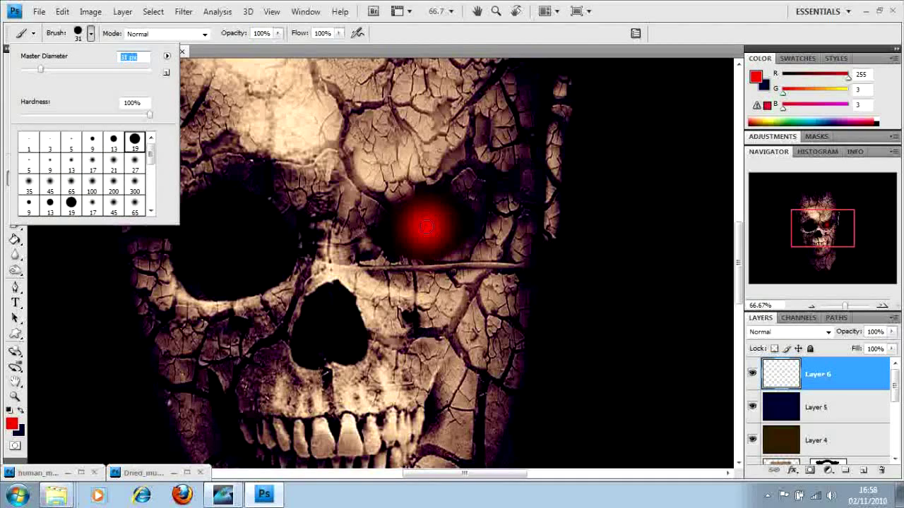
left_click_drag(41, 71, 49, 75)
left_click(21, 116)
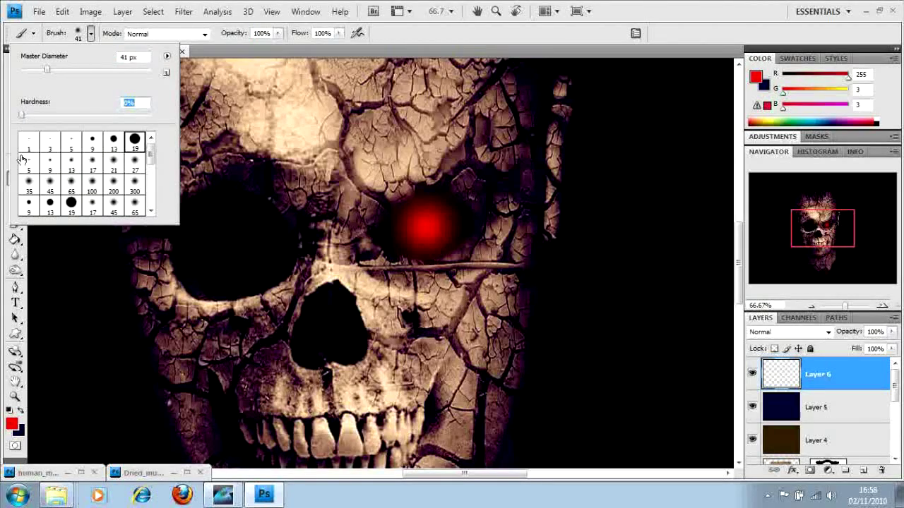
left_click(10, 415)
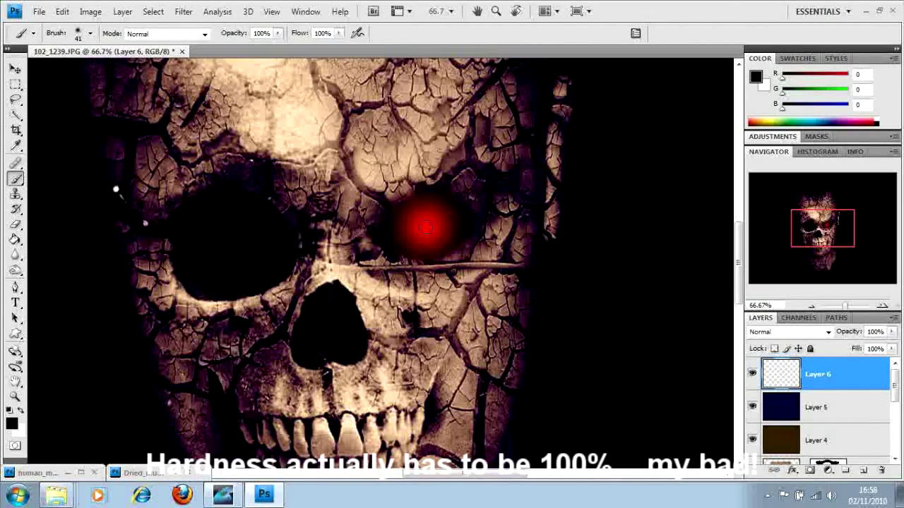
Step: Paint a black pupil in the centre of the red eye glow
left_click(90, 33)
key("Return")
left_click(426, 226)
Step: Add white shine dots on the pupil with 9 px and 5 px brushes
left_click(90, 33)
left_click(92, 143)
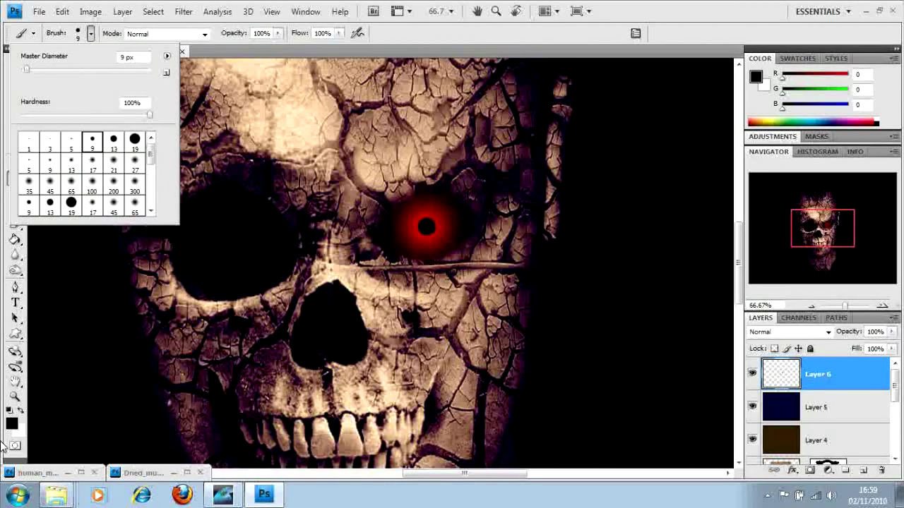
left_click(22, 412)
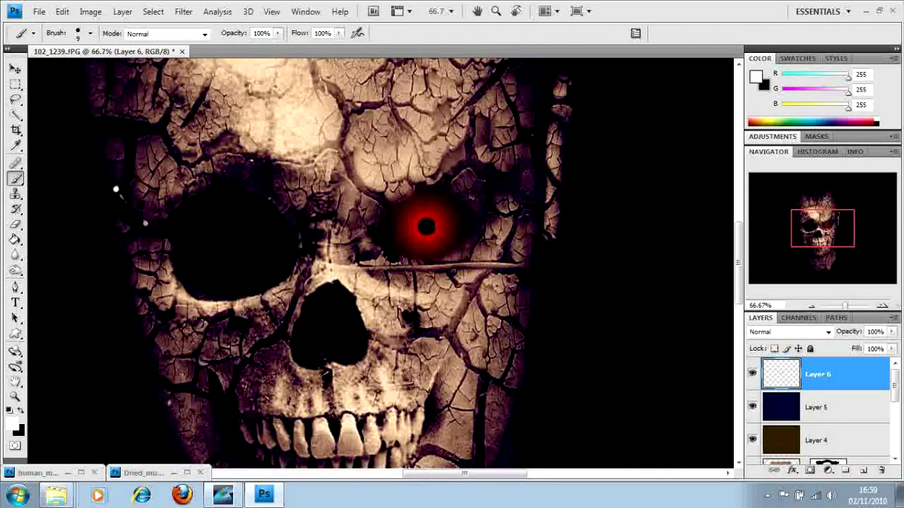
left_click(433, 223)
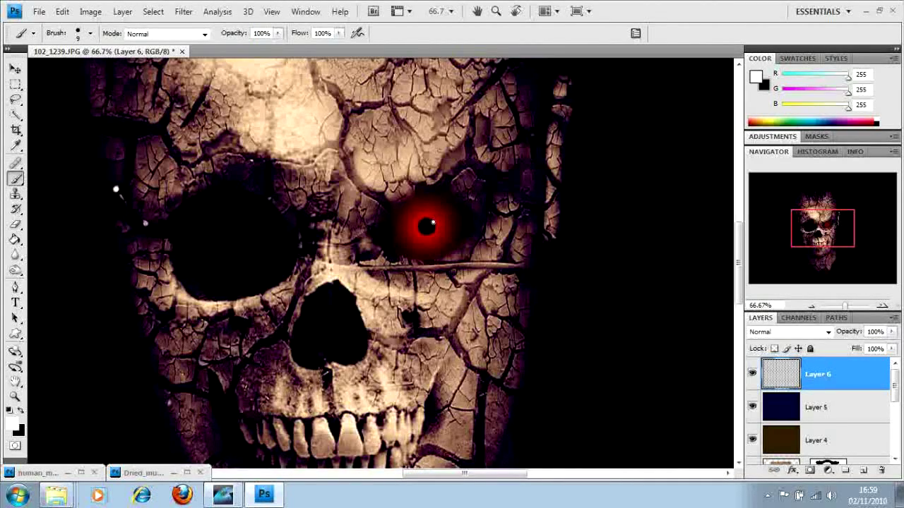
left_click(93, 34)
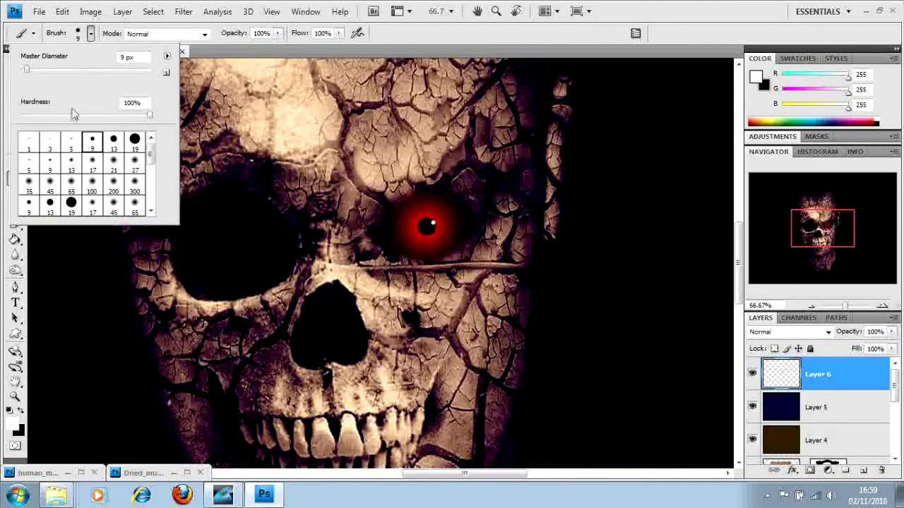
left_click(71, 141)
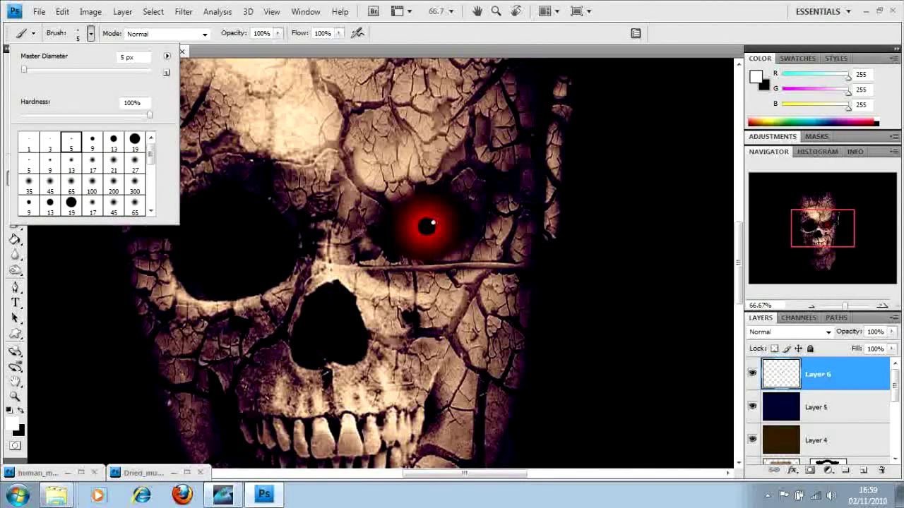
left_click(115, 187)
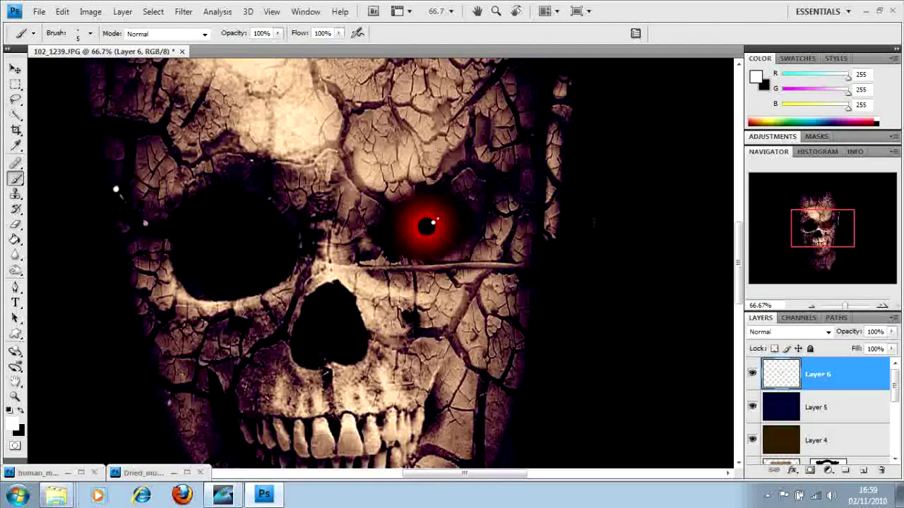
left_click(811, 306)
left_click(811, 306)
Step: Zoom out in the Navigator until the whole portrait fits at 16.67%
left_click(811, 306)
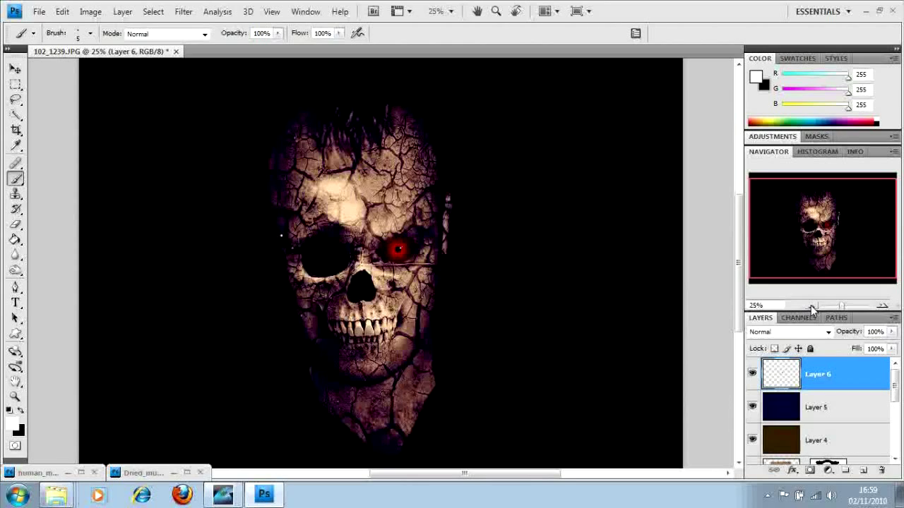
left_click(810, 305)
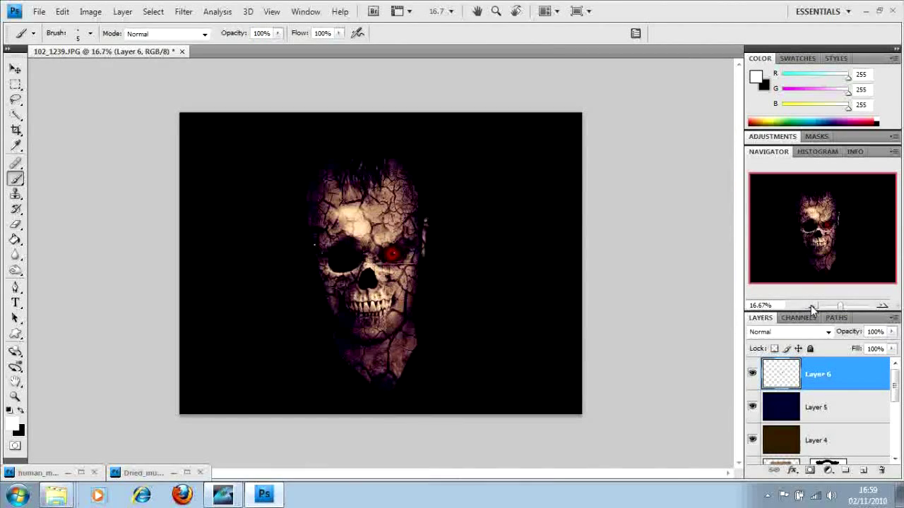